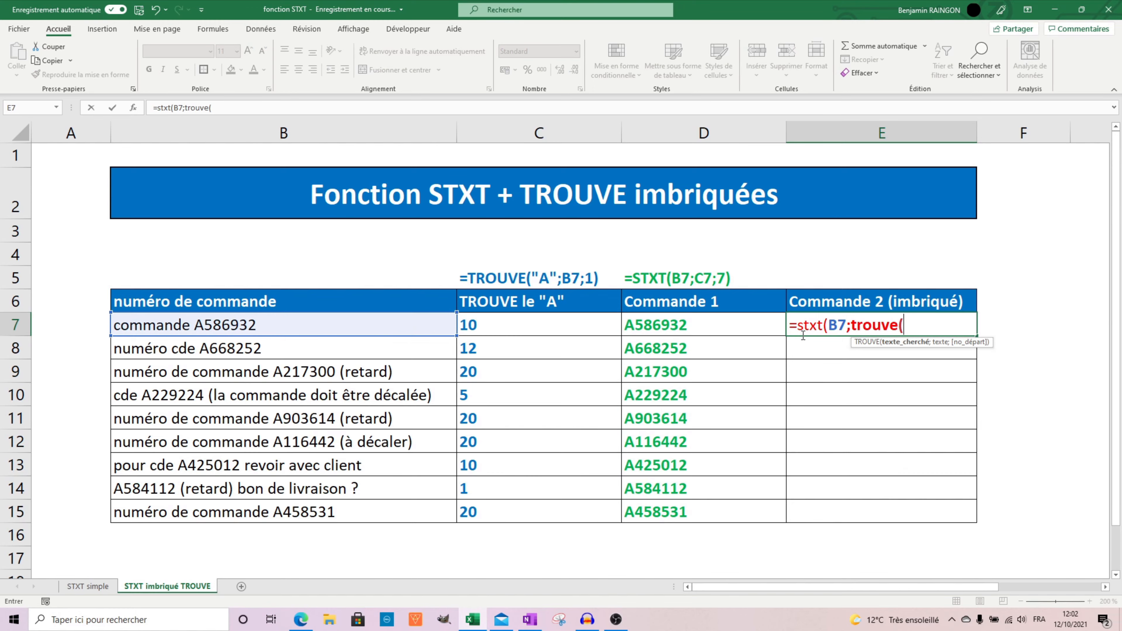
Complete the nested formula in E7 as =STXT(B7;TROUVE("A";B7;1);7)
{"action": "type", "text": "\"A\";B7;1);7)"}
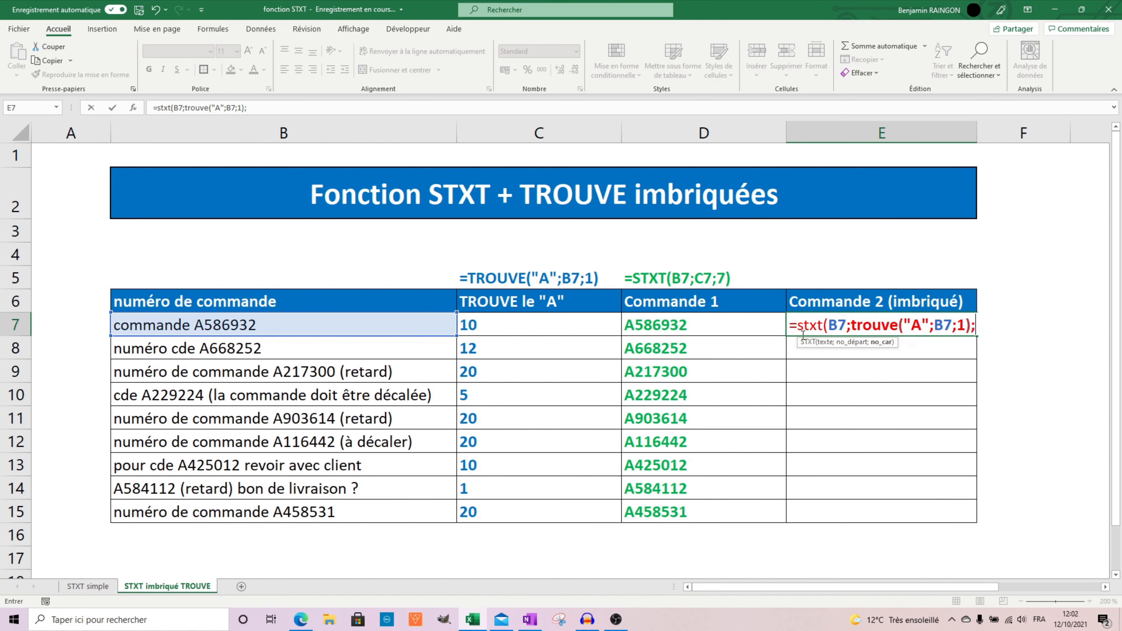
{"action": "key", "text": "Return"}
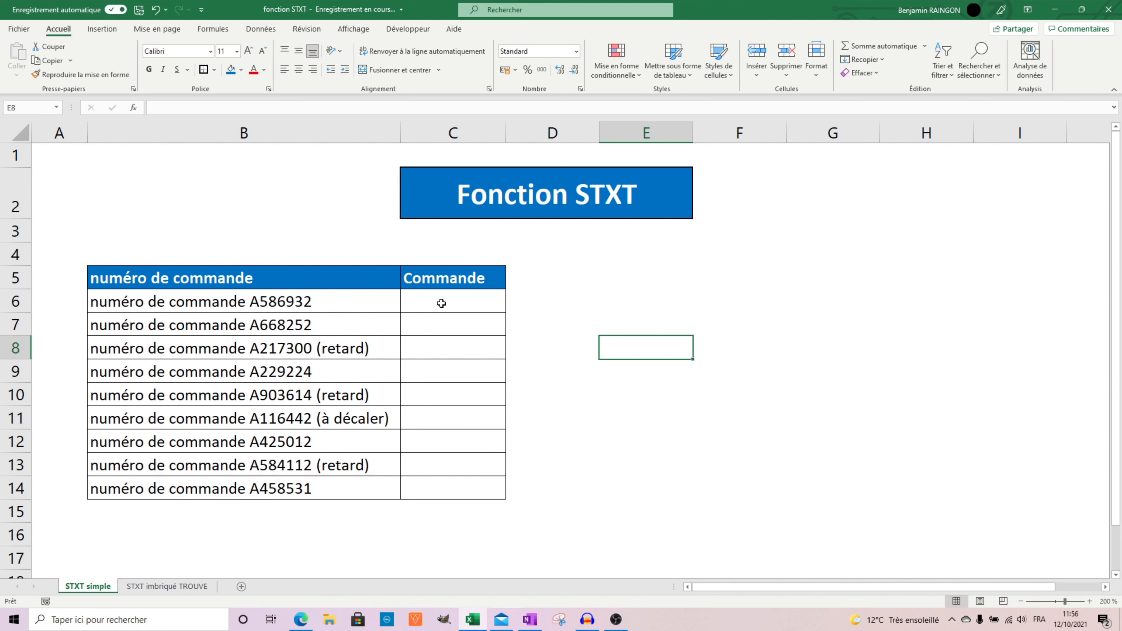
On the sheet "STXT simple", enter =STXT(B6;15;7) in C6 to extract seven characters from the order text
{"action": "left_click_drag", "start_coordinate": [343, 303], "coordinate": [353, 489]}
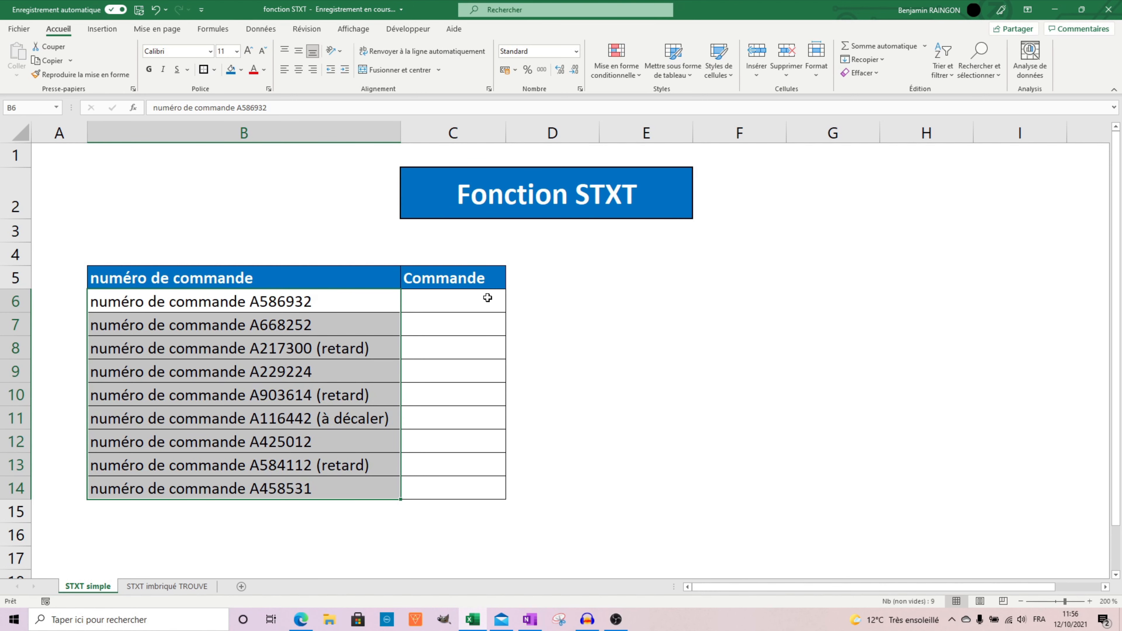
{"action": "left_click_drag", "start_coordinate": [484, 300], "coordinate": [443, 482]}
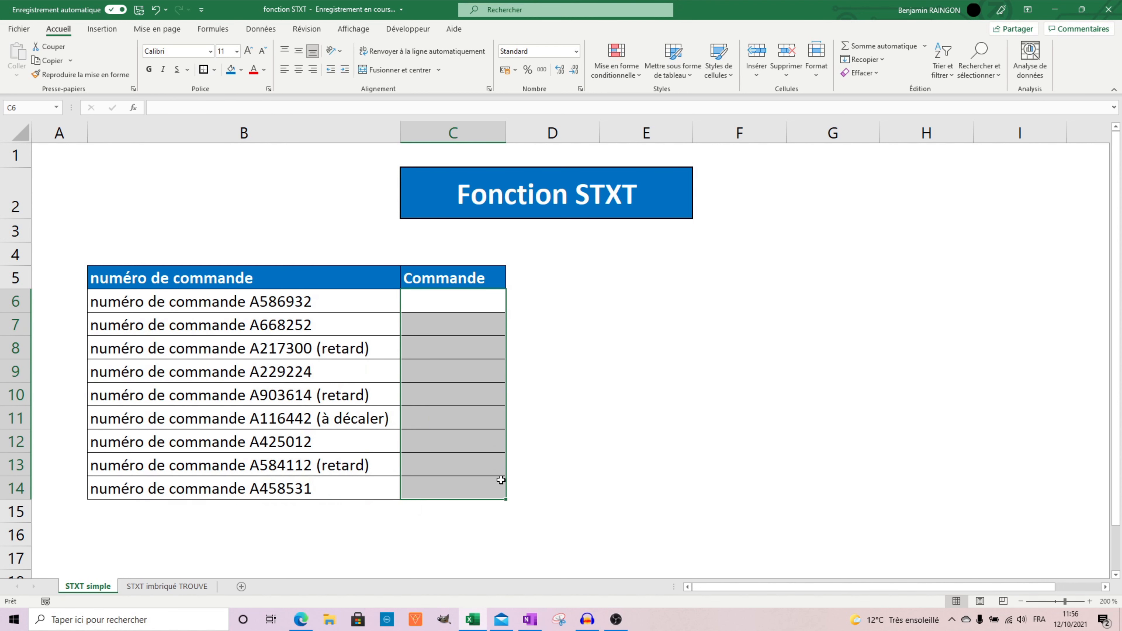
{"action": "left_click", "coordinate": [458, 304]}
{"action": "type", "text": "=stxt("}
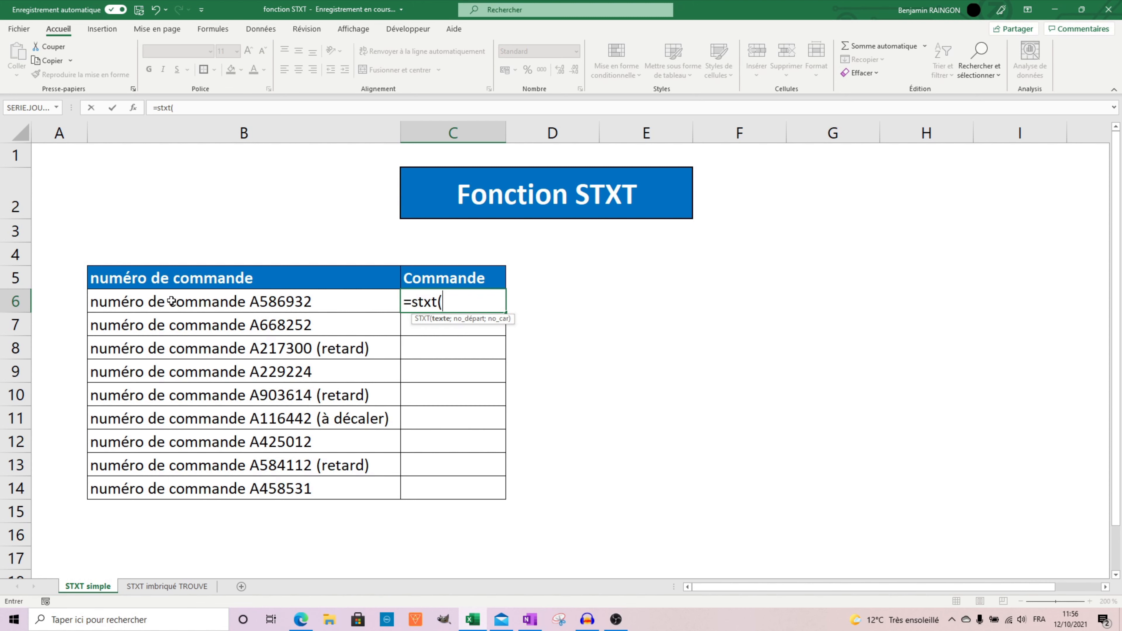
{"action": "left_click", "coordinate": [342, 299]}
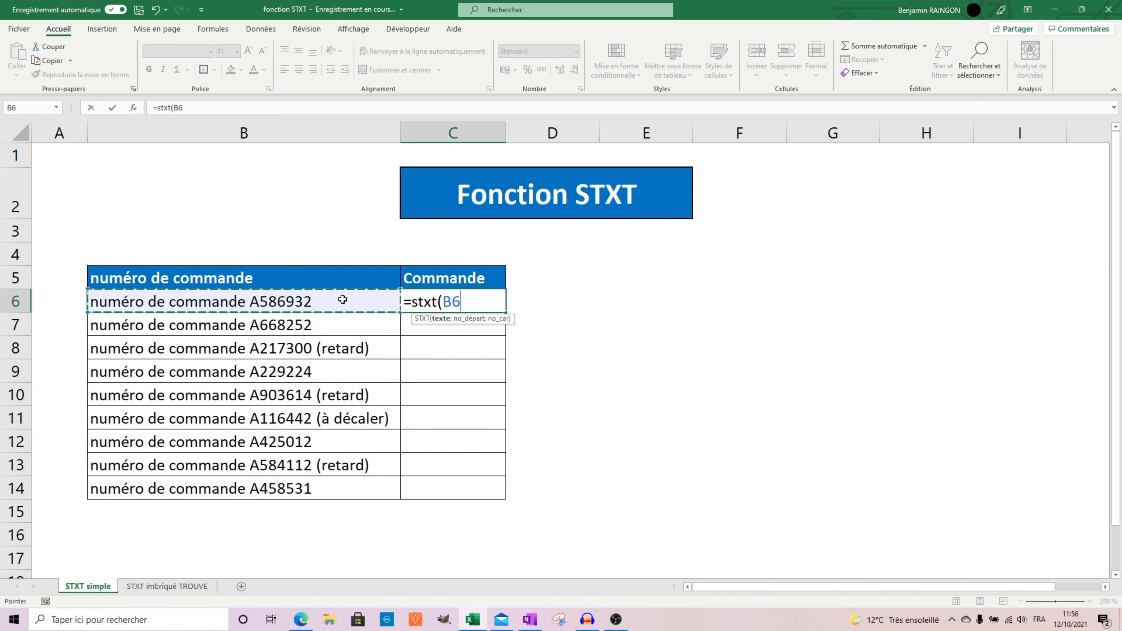
{"action": "type", "text": ";"}
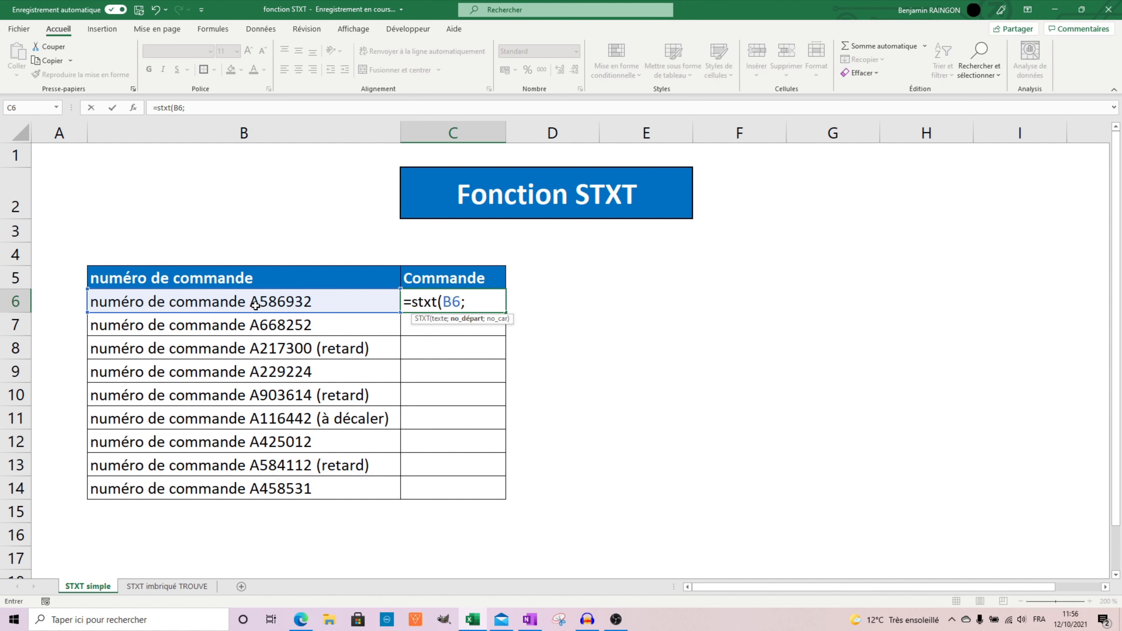
{"action": "left_click", "coordinate": [494, 299]}
{"action": "type", "text": "15;"}
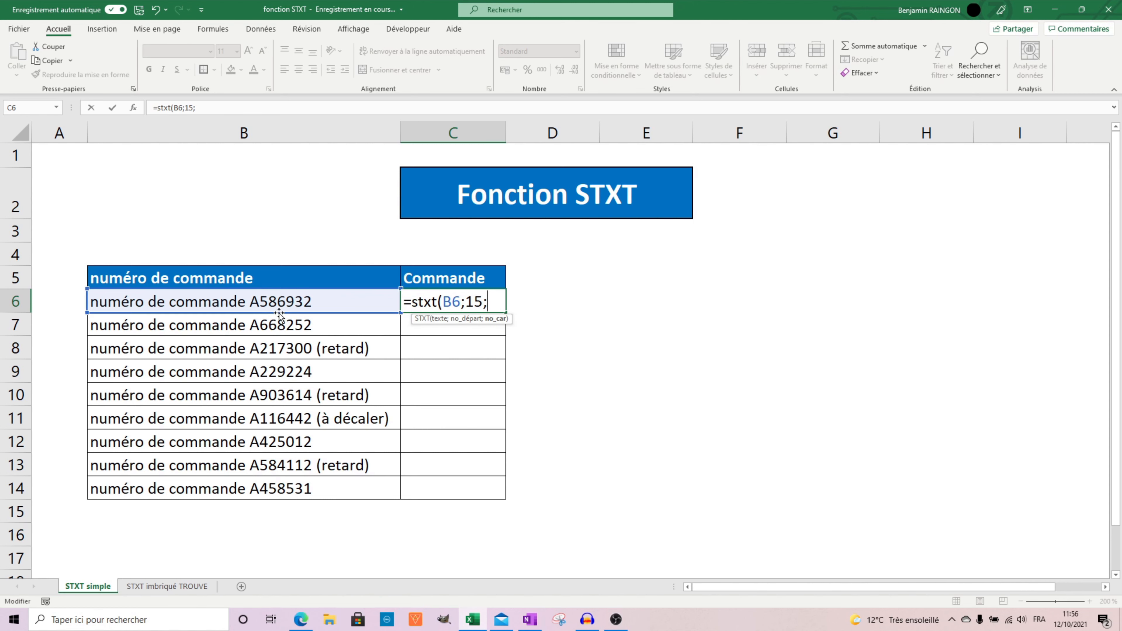
{"action": "left_click_drag", "start_coordinate": [257, 313], "coordinate": [305, 300]}
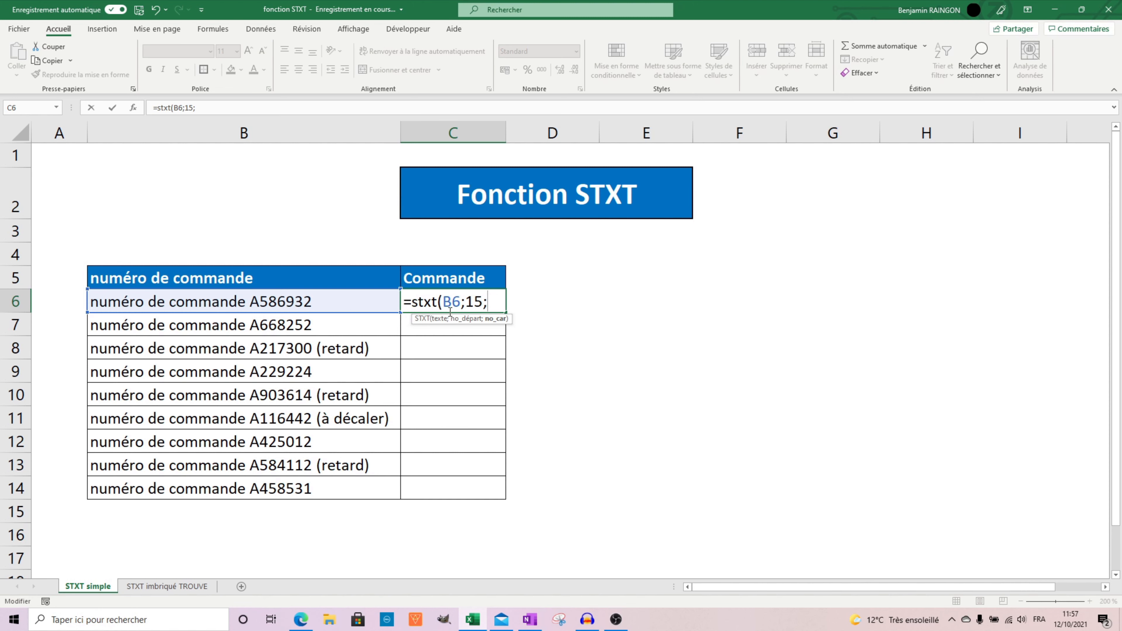
{"action": "type", "text": ")"}
{"action": "key", "text": "Return"}
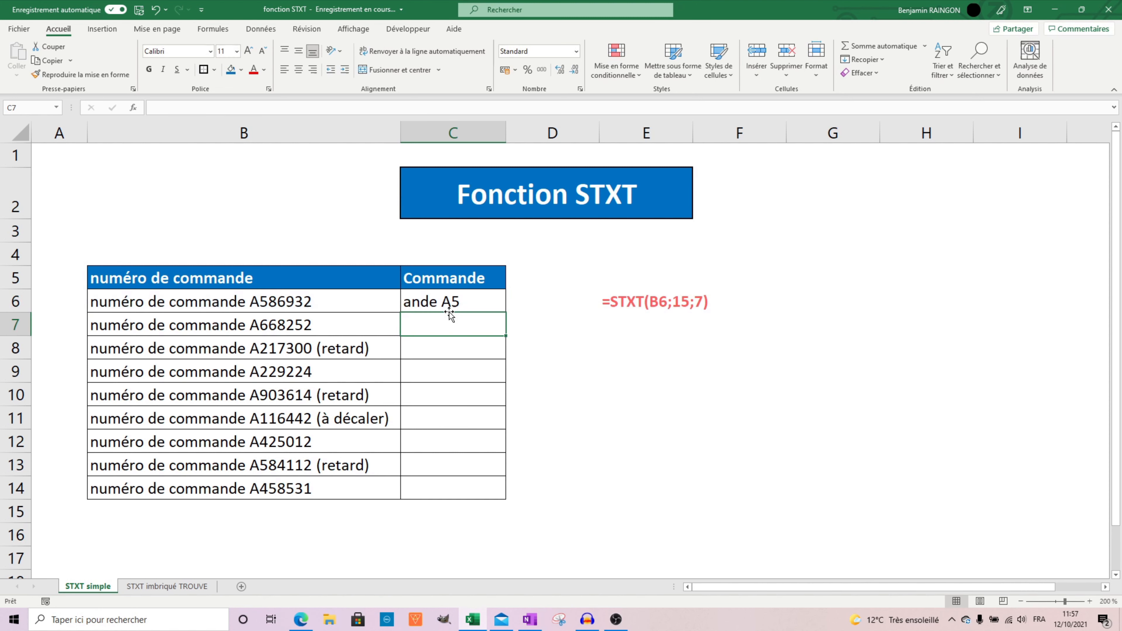
Highlight within the text of B6 the seven characters that start at position 15
{"action": "double_click", "coordinate": [212, 305]}
{"action": "left_click_drag", "start_coordinate": [212, 305], "coordinate": [259, 305]}
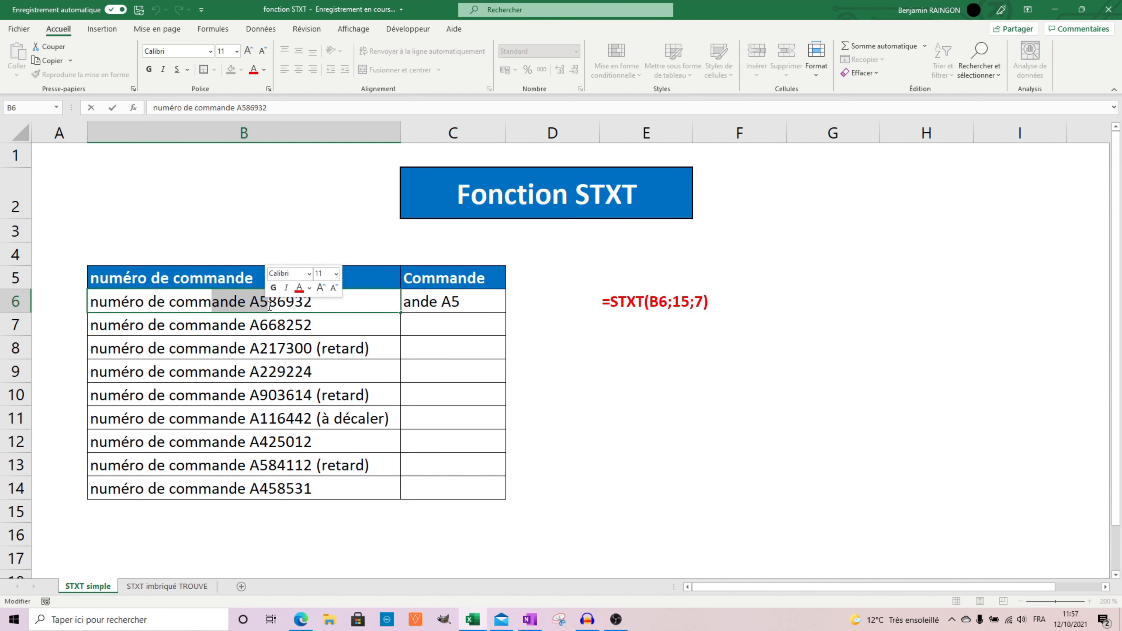
{"action": "key", "text": "Return"}
Set the start position in the STXT formula of C6 to 20
{"action": "left_click", "coordinate": [474, 301]}
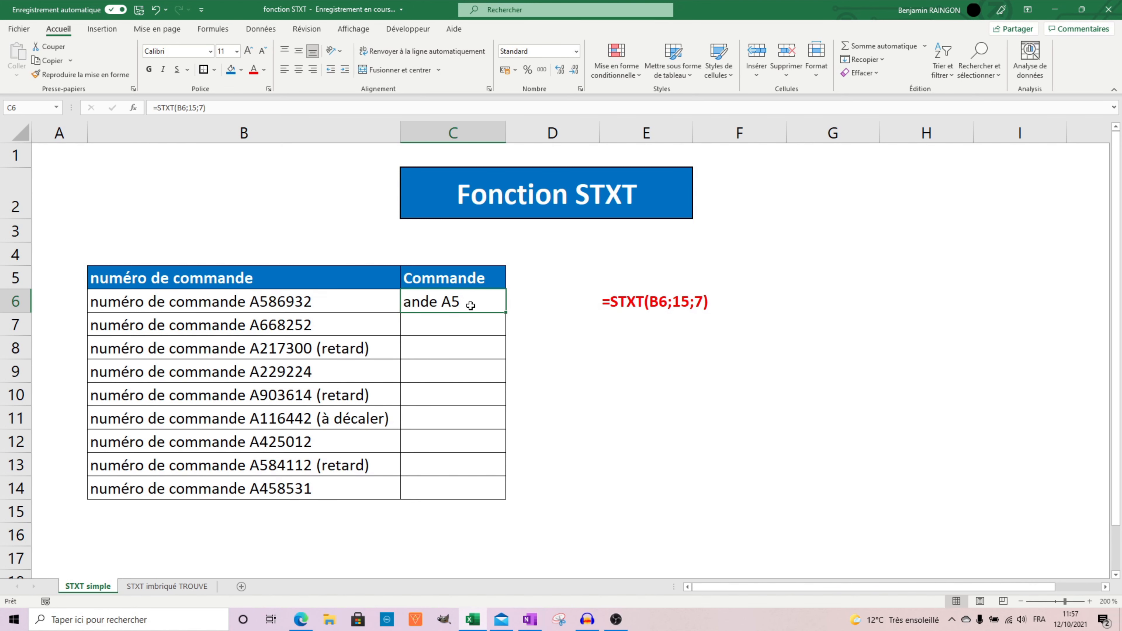
{"action": "double_click", "coordinate": [472, 304]}
{"action": "left_click", "coordinate": [496, 302]}
{"action": "key", "text": "Left"}
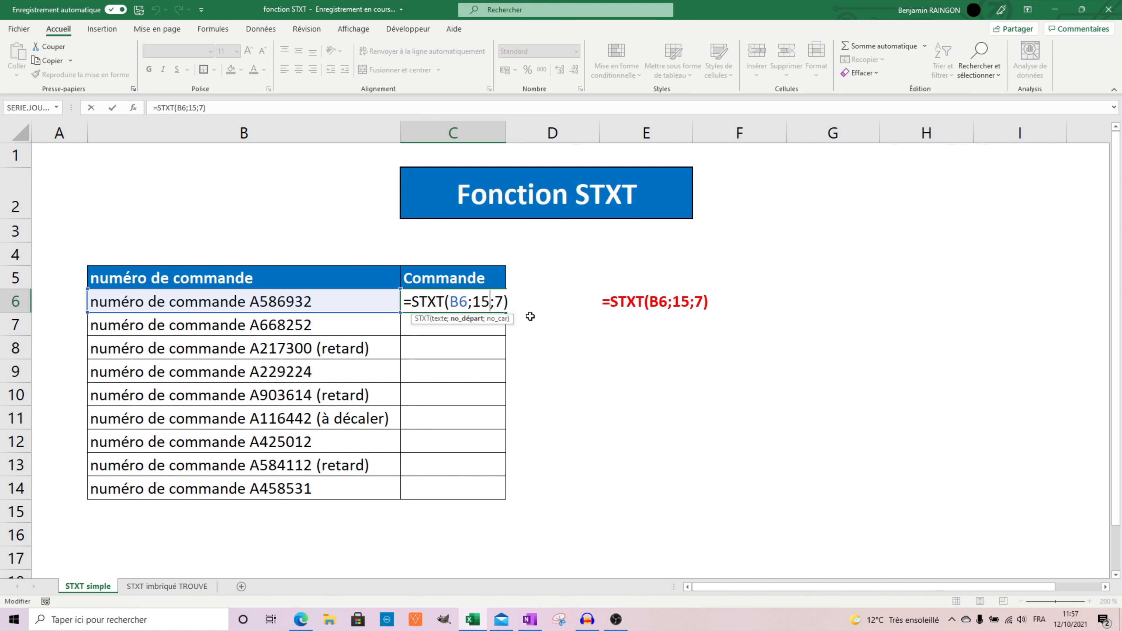
{"action": "key", "text": "BackSpace"}
{"action": "key", "text": "BackSpace"}
{"action": "type", "text": "20"}
{"action": "key", "text": "Return"}
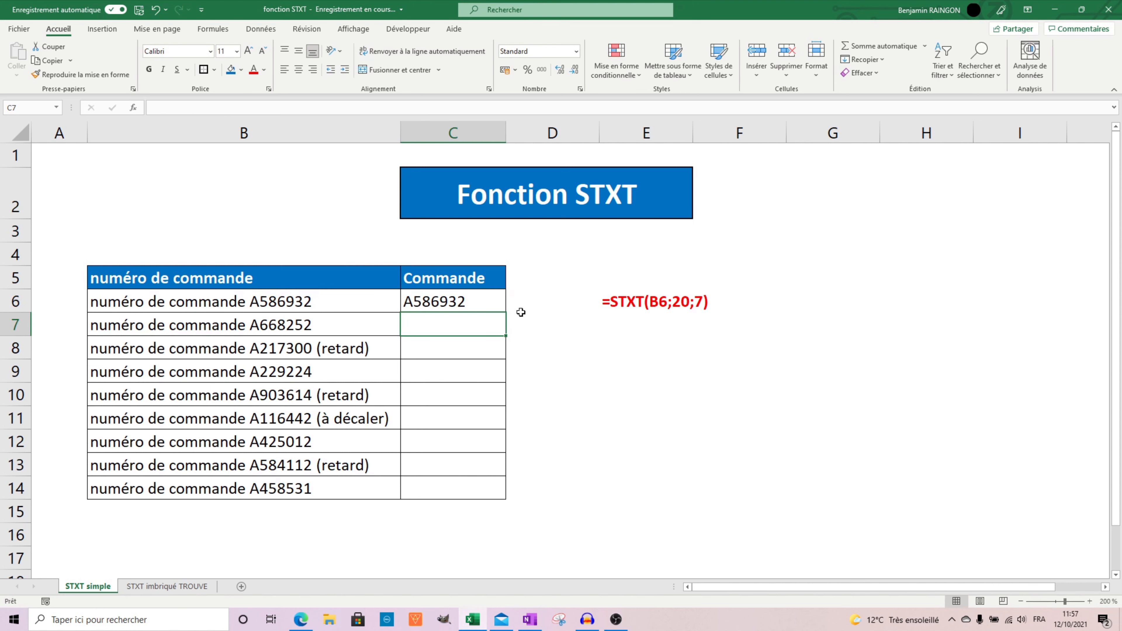
Count the characters in B6 one by one up to the letter A of the order number
{"action": "double_click", "coordinate": [99, 302]}
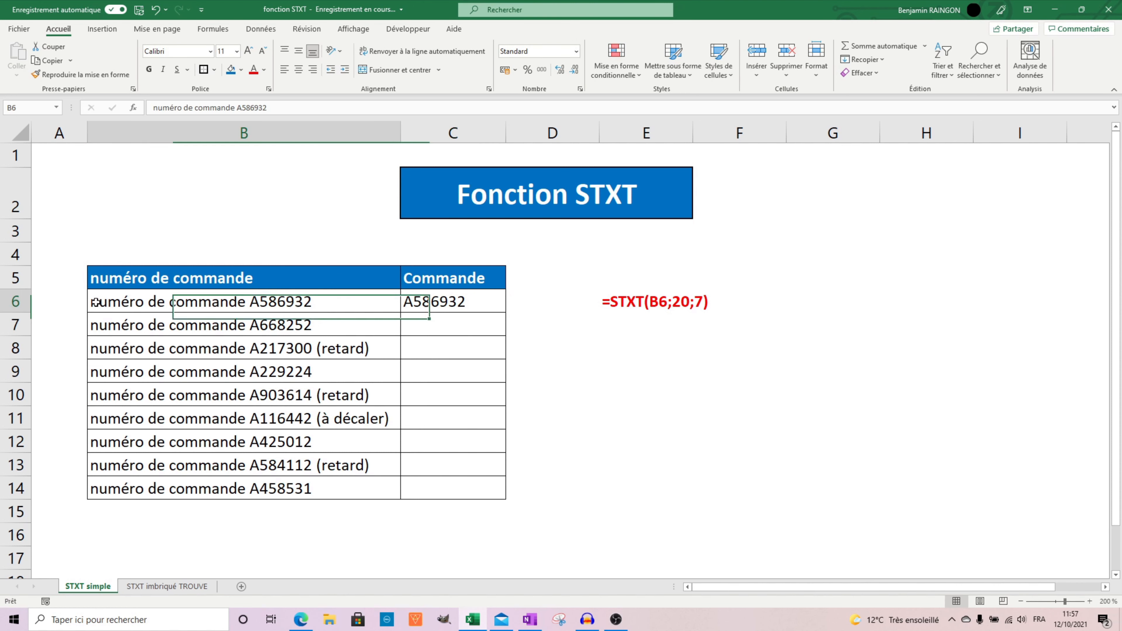
{"action": "key", "text": "Right"}
{"action": "key", "text": "Right"}
{"action": "key", "text": "Right"}
{"action": "key", "text": "Right"}
{"action": "key", "text": "Right"}
{"action": "key", "text": "Right"}
{"action": "key", "text": "Right"}
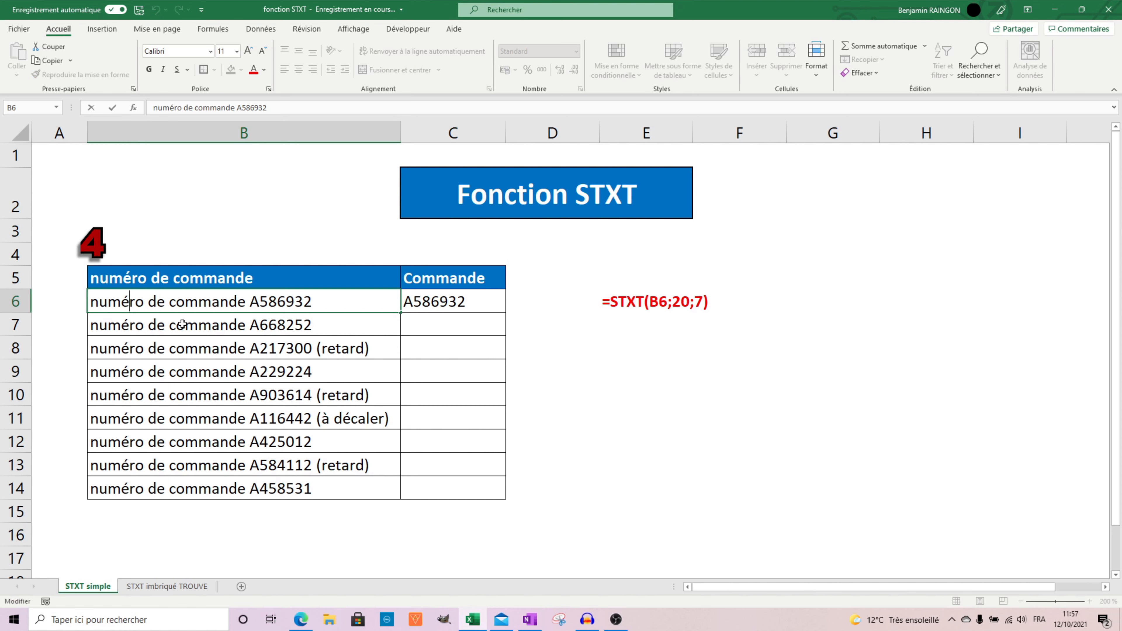
{"action": "key", "text": "Right"}
{"action": "key", "text": "Right"}
{"action": "key", "text": "Right"}
{"action": "key", "text": "Right"}
{"action": "key", "text": "Right"}
{"action": "key", "text": "Right"}
{"action": "key", "text": "Right"}
{"action": "key", "text": "Right"}
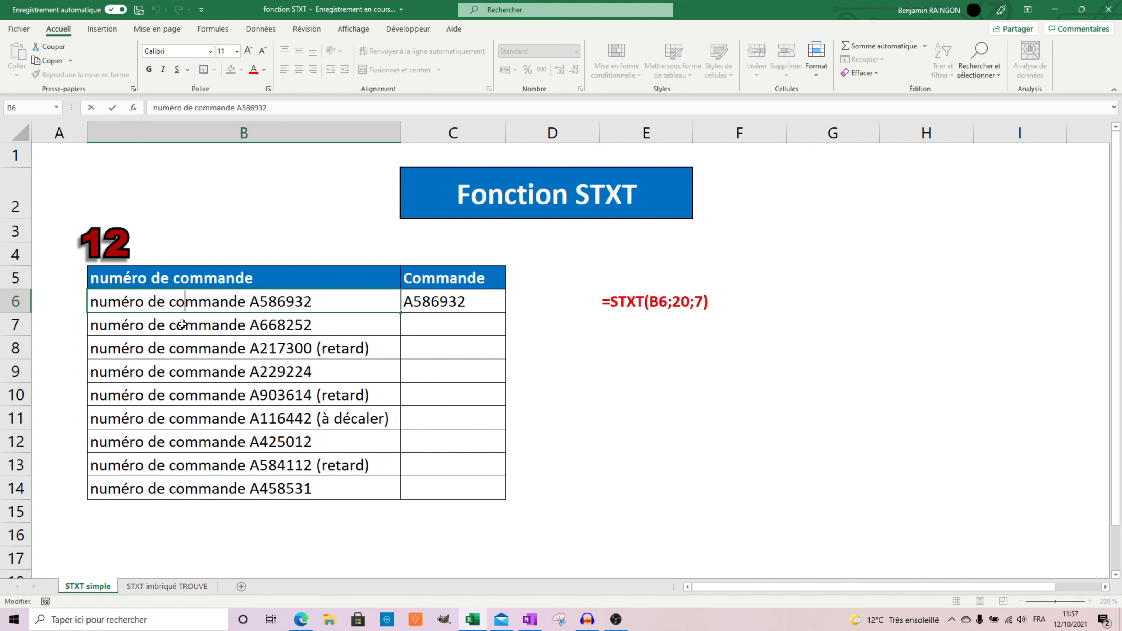
{"action": "key", "text": "Right"}
{"action": "key", "text": "Right"}
{"action": "key", "text": "Right"}
{"action": "key", "text": "Right"}
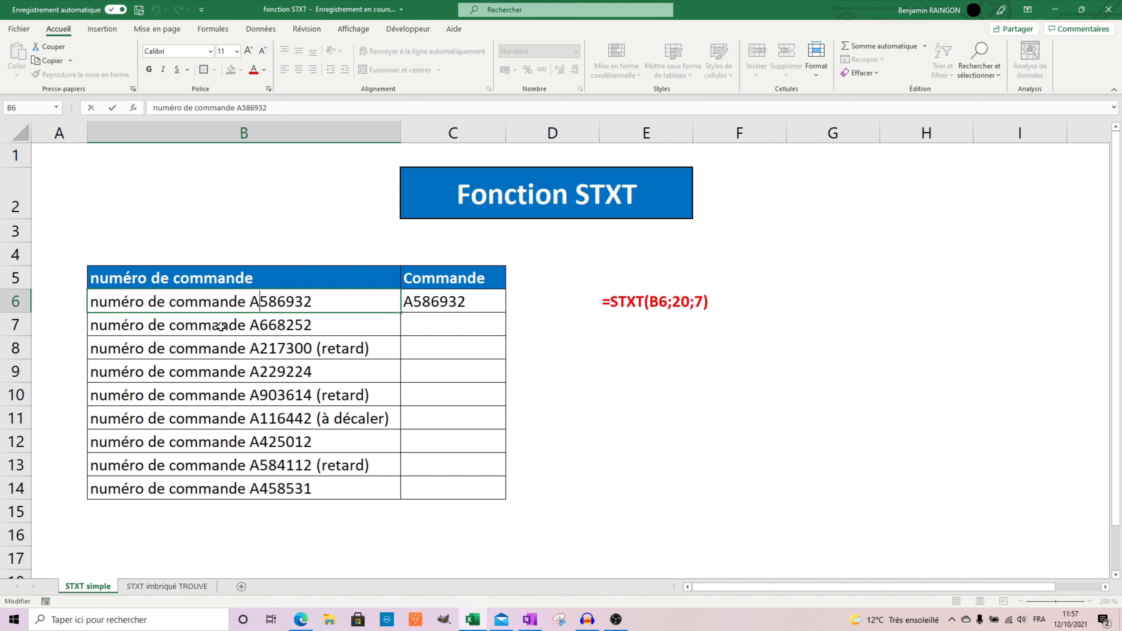
{"action": "key", "text": "Return"}
Enter the formula =STXT(B7;20;7) in C7 to extract the second row's order number
{"action": "left_click", "coordinate": [438, 322]}
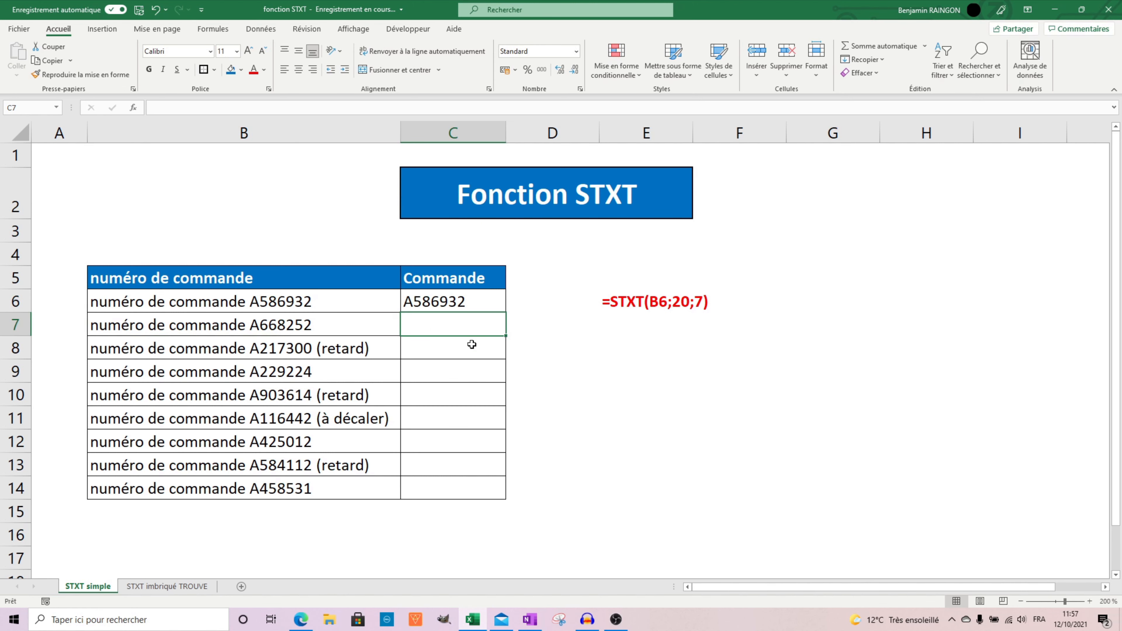
{"action": "type", "text": "=stxt("}
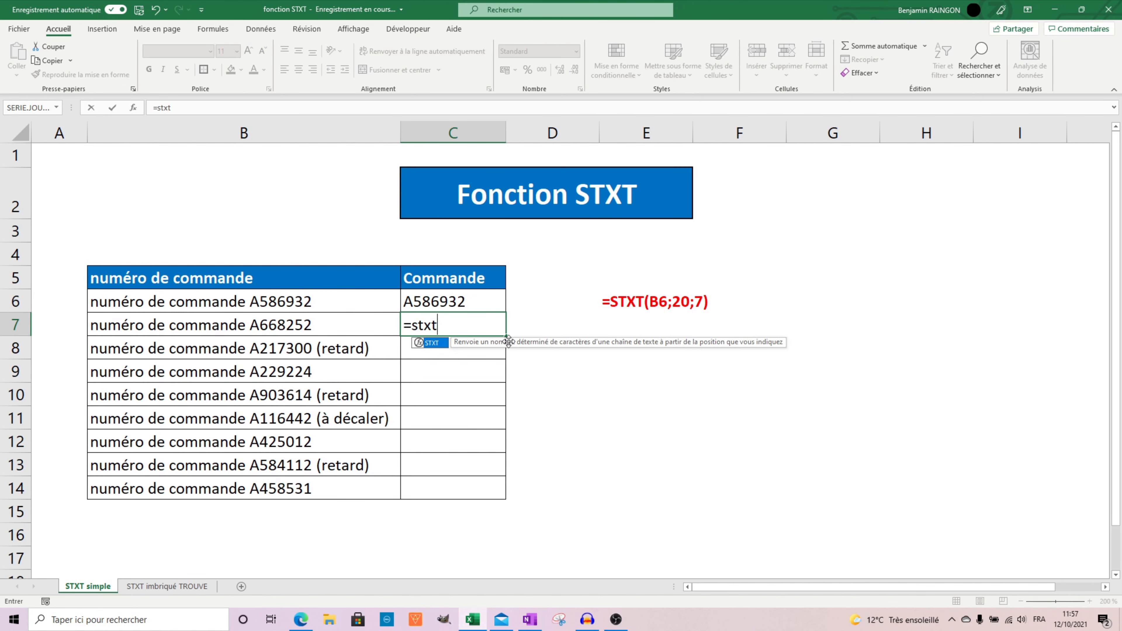
{"action": "left_click", "coordinate": [353, 326]}
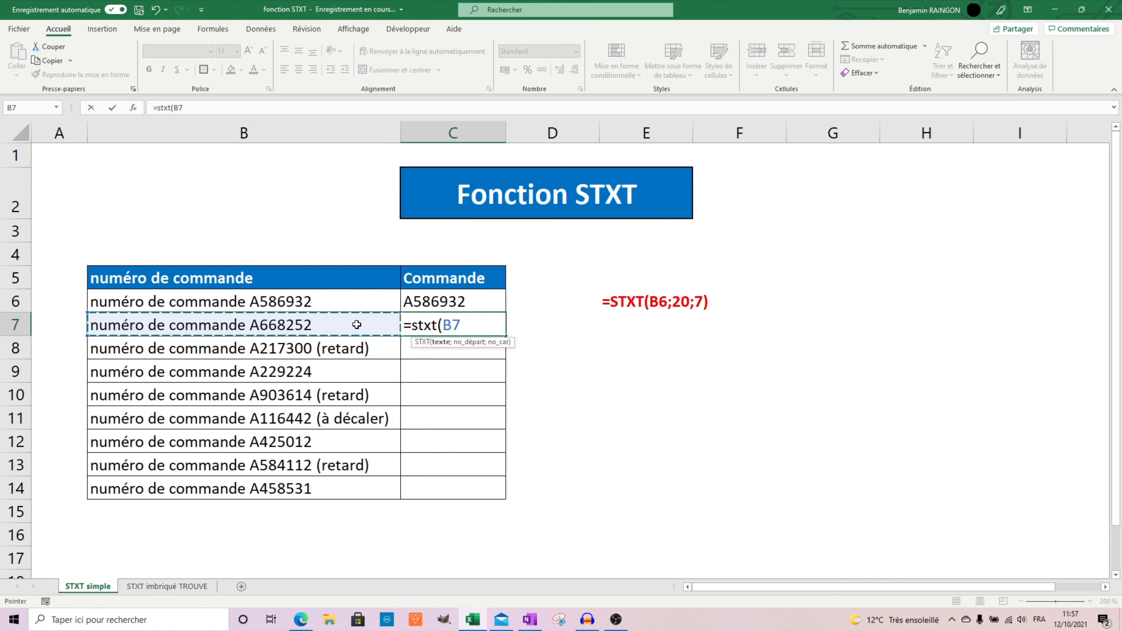
{"action": "type", "text": ";"}
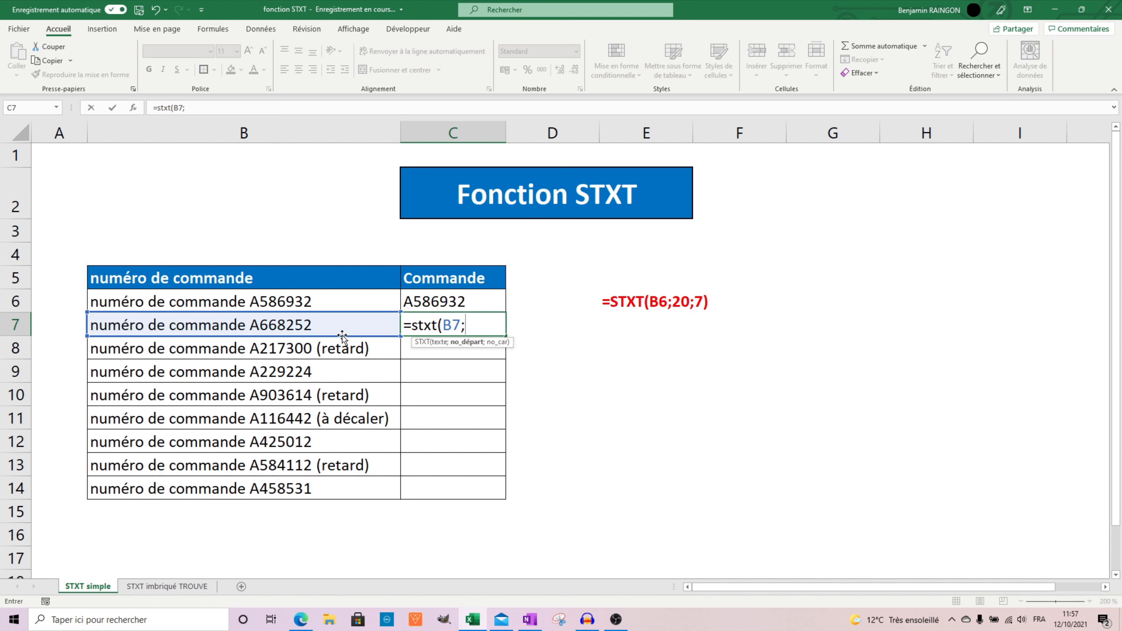
{"action": "type", "text": "20;"}
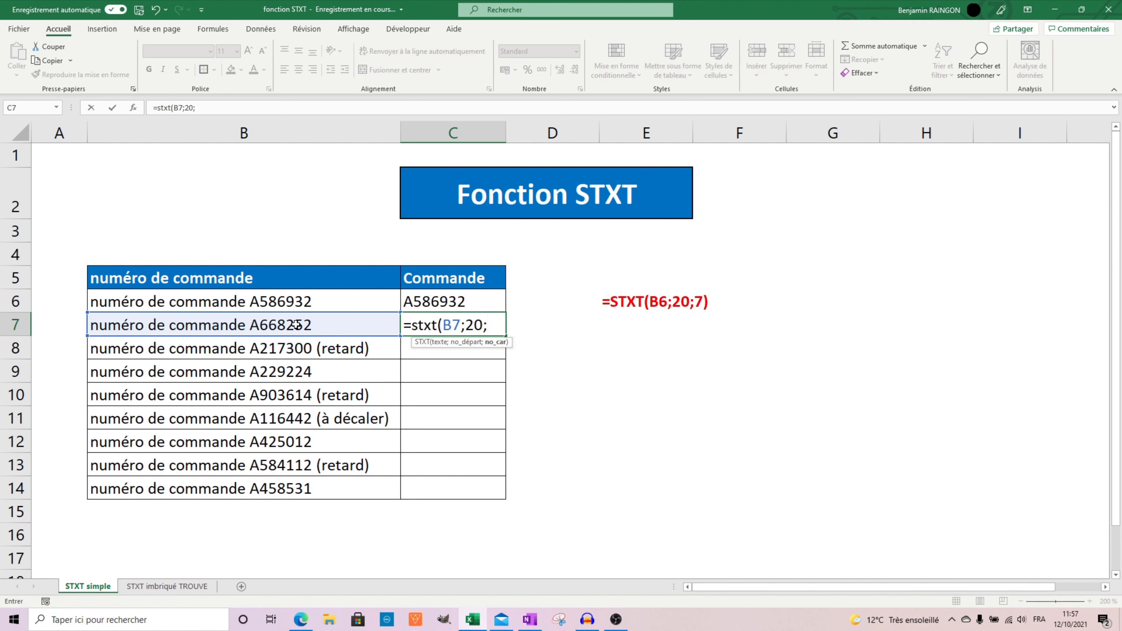
{"action": "type", "text": "7)"}
{"action": "key", "text": "Return"}
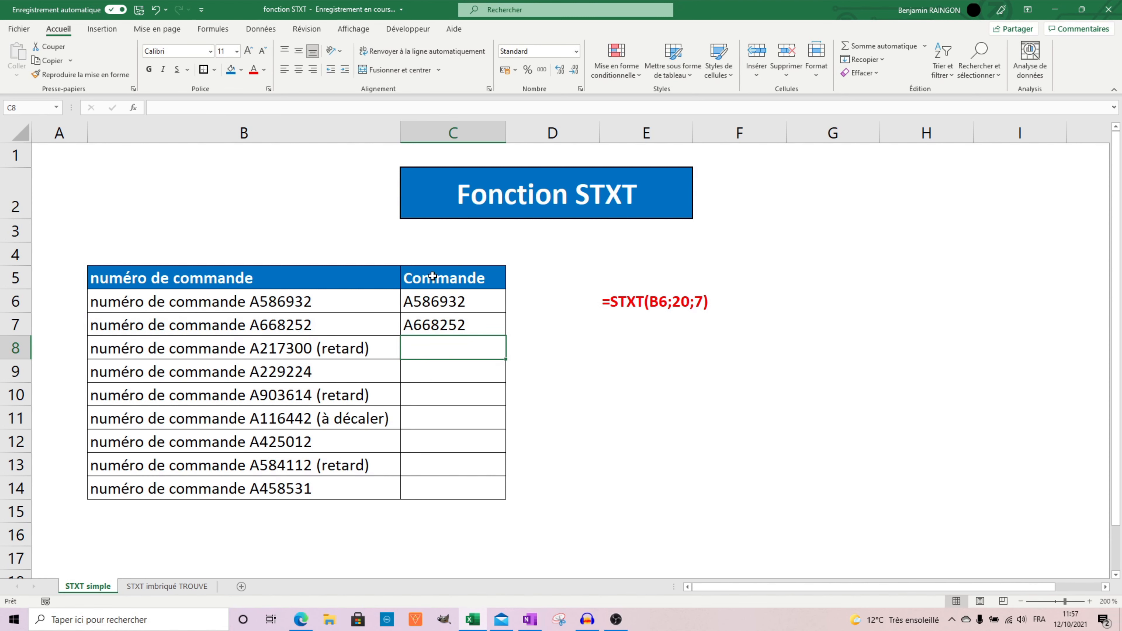
Fill the STXT formula from C7 down to C14 and deselect the range
{"action": "left_click", "coordinate": [481, 322]}
{"action": "double_click", "coordinate": [508, 337]}
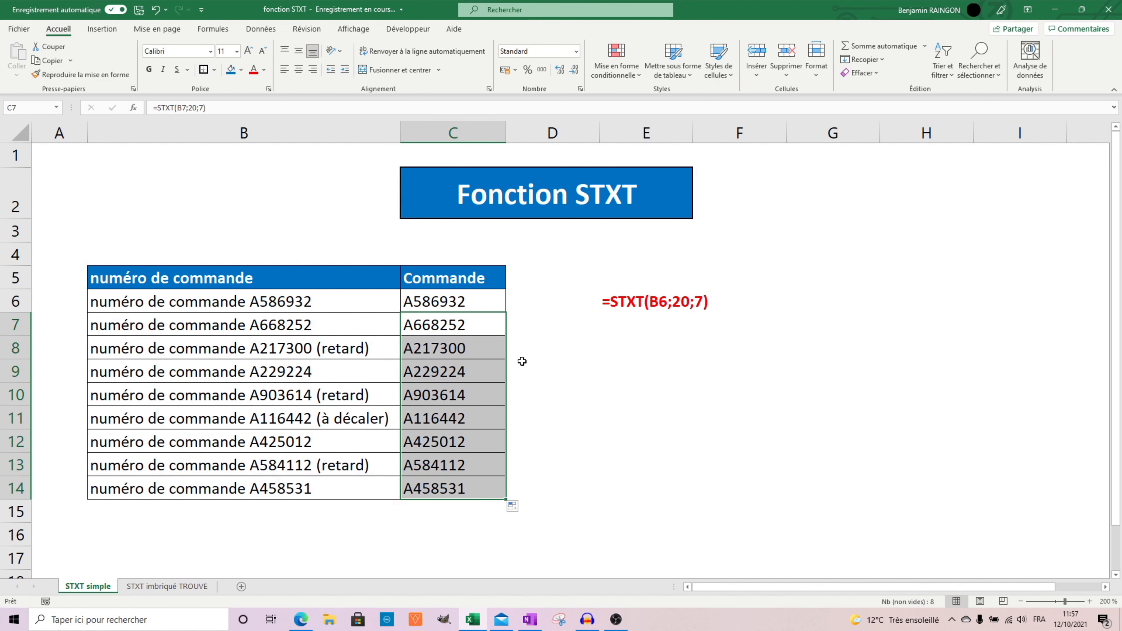
{"action": "left_click", "coordinate": [582, 412]}
{"action": "left_click", "coordinate": [669, 401]}
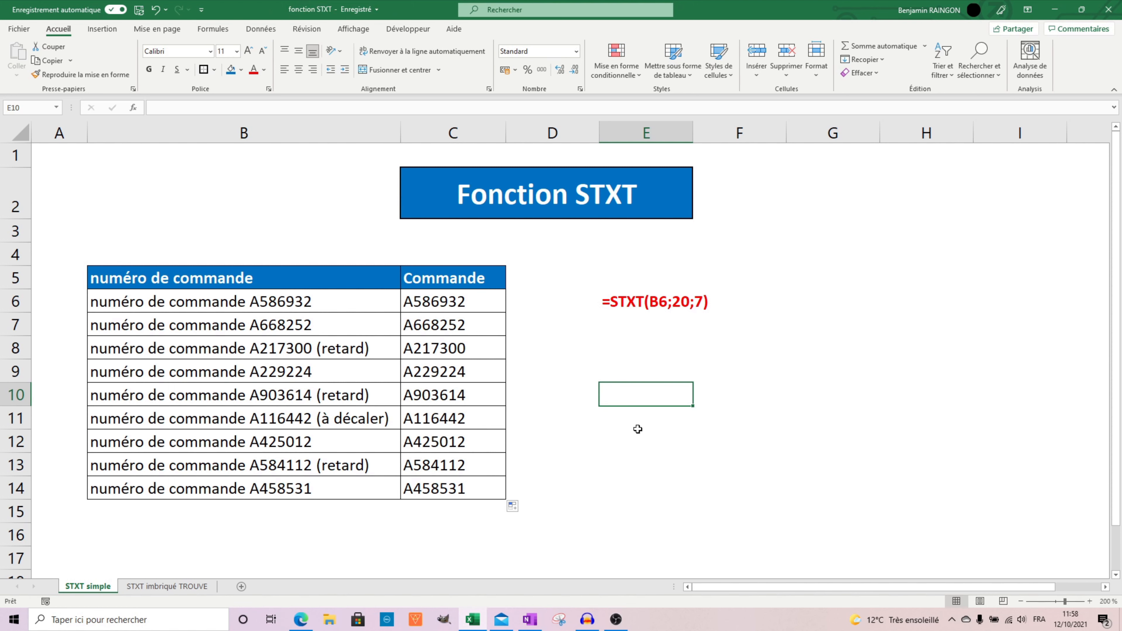
Open the sheet "STXT imbriqué TROUVE" and select the order texts in B7:B15
{"action": "left_click", "coordinate": [370, 531]}
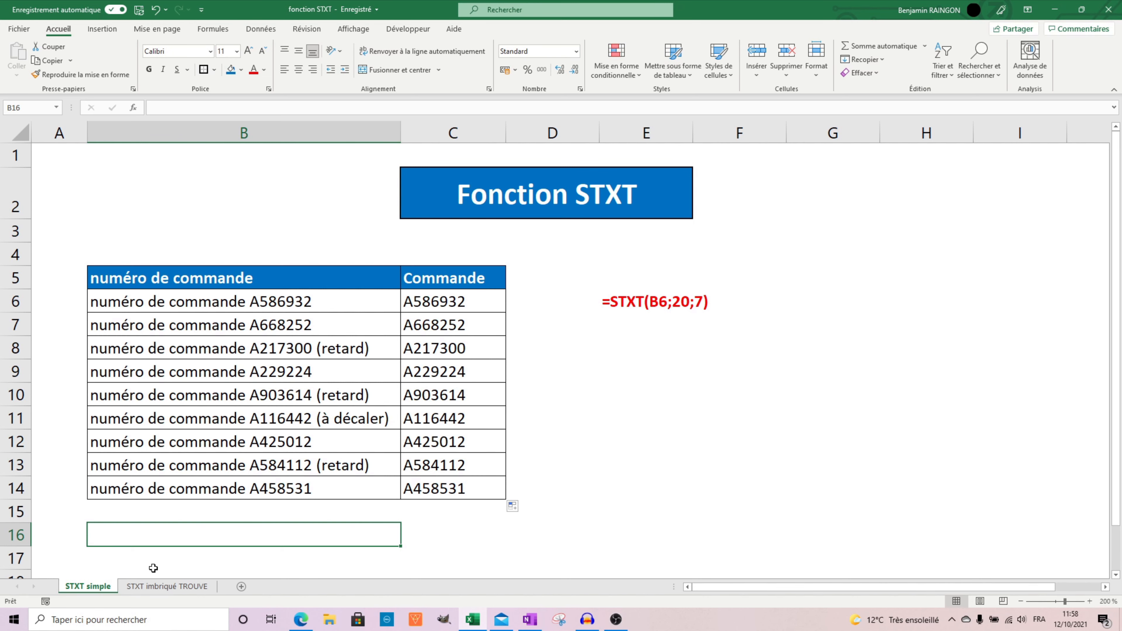
{"action": "left_click", "coordinate": [156, 589]}
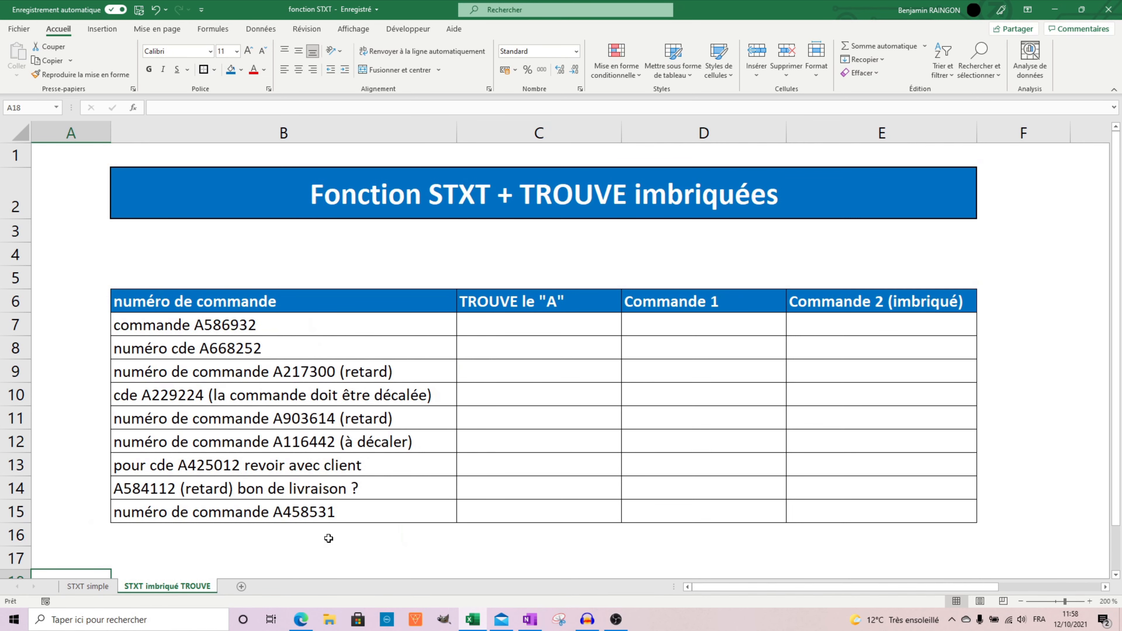
{"action": "left_click_drag", "start_coordinate": [392, 510], "coordinate": [423, 315]}
Examine where the letter A sits in the order texts of column B, in rows 7, 9, 10, 12 and 13
{"action": "left_click", "coordinate": [421, 318]}
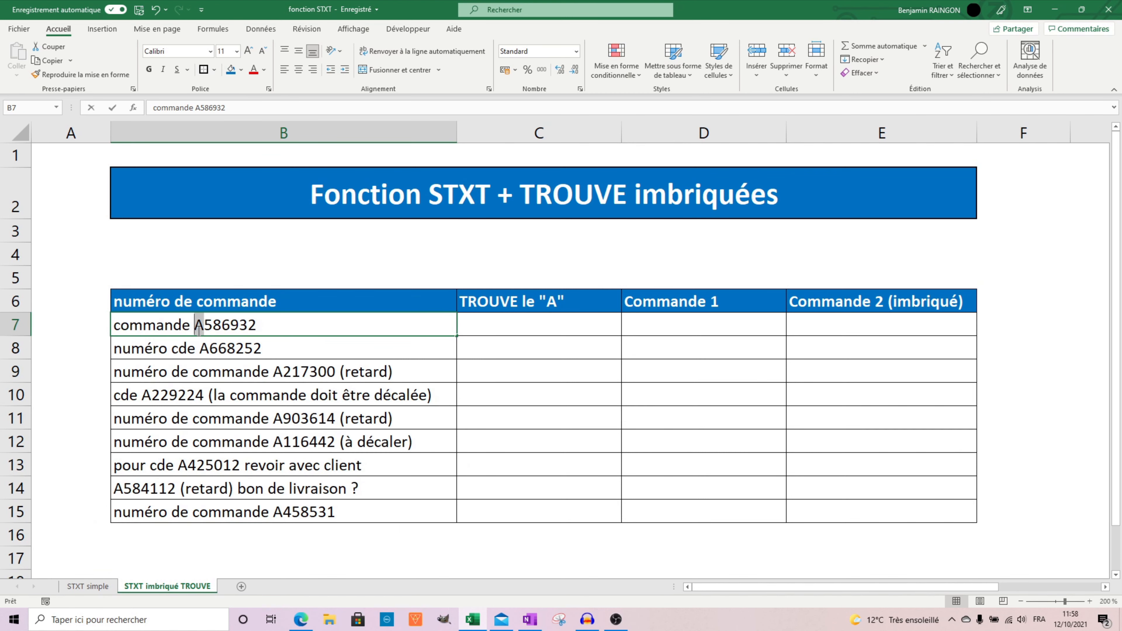
{"action": "left_click", "coordinate": [278, 371]}
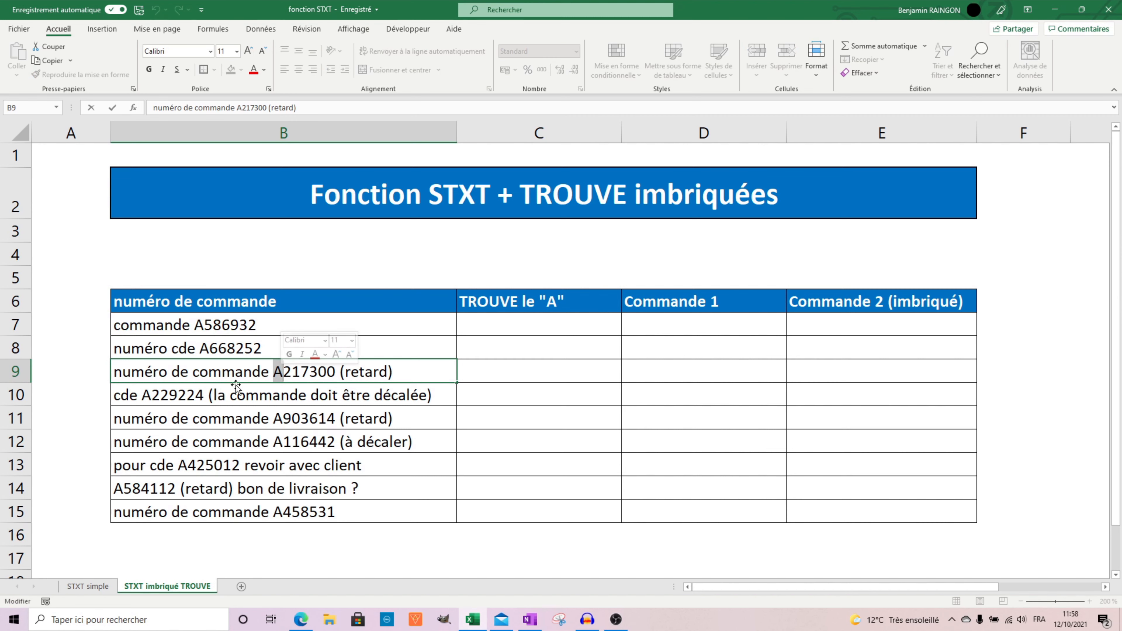
{"action": "double_click", "coordinate": [142, 396]}
{"action": "left_click_drag", "start_coordinate": [147, 399], "coordinate": [152, 398]}
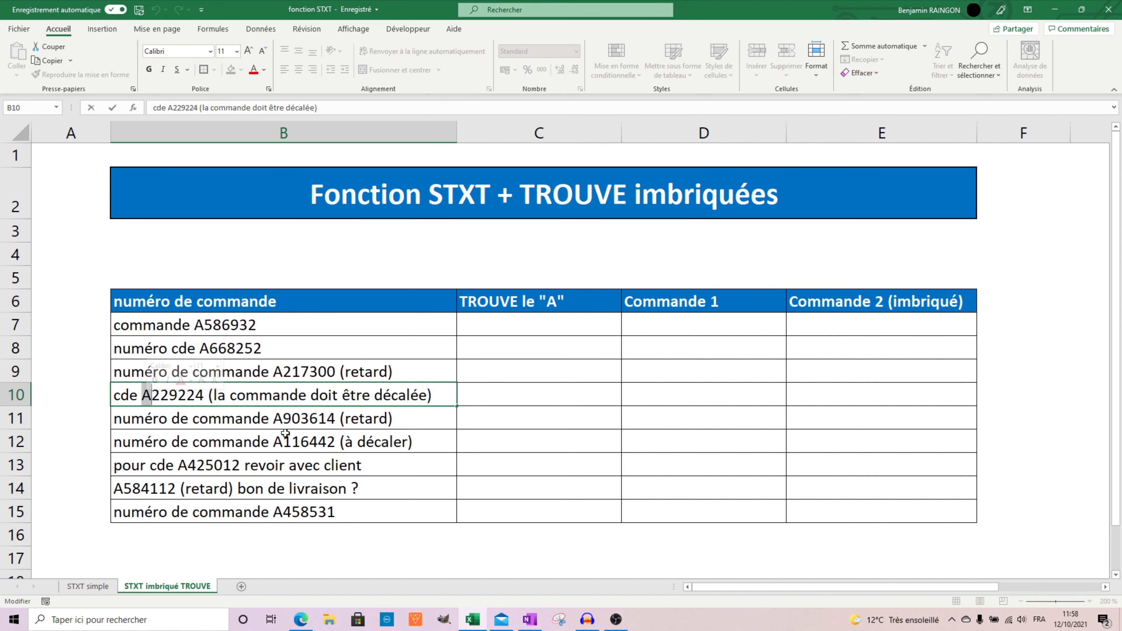
{"action": "double_click", "coordinate": [274, 443]}
{"action": "left_click_drag", "start_coordinate": [274, 443], "coordinate": [283, 443]}
{"action": "left_click", "coordinate": [194, 467]}
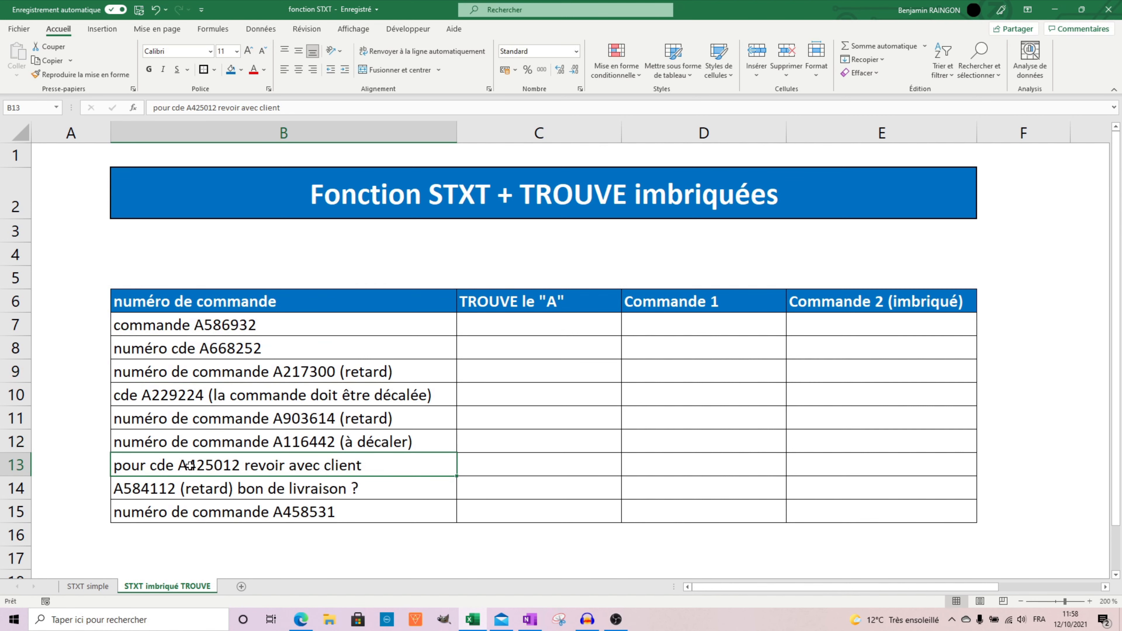
{"action": "double_click", "coordinate": [182, 465]}
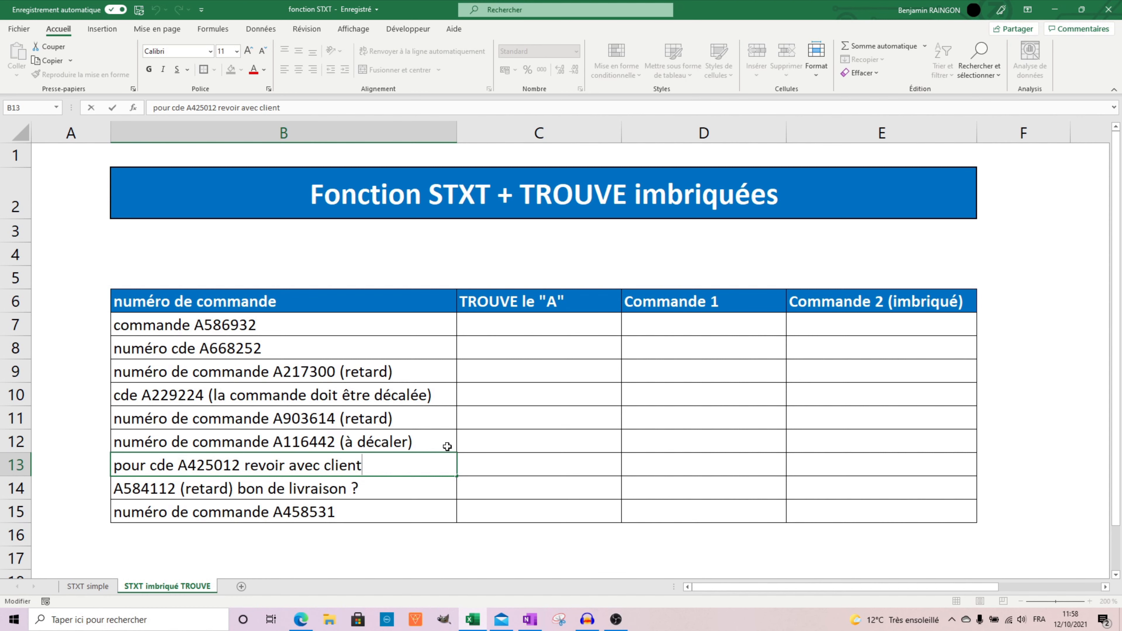
Review the column headers TROUVE le "A", Commande 1 and Commande 2 (imbriqué) and the empty result cells below them
{"action": "left_click", "coordinate": [518, 416]}
{"action": "left_click", "coordinate": [522, 308]}
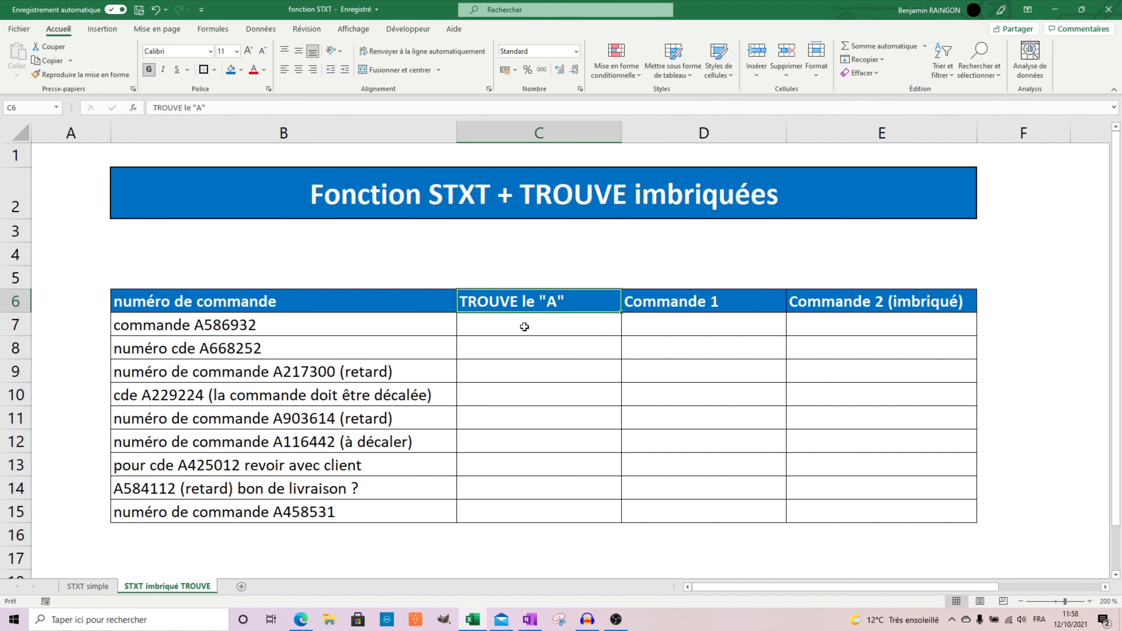
{"action": "left_click", "coordinate": [588, 327]}
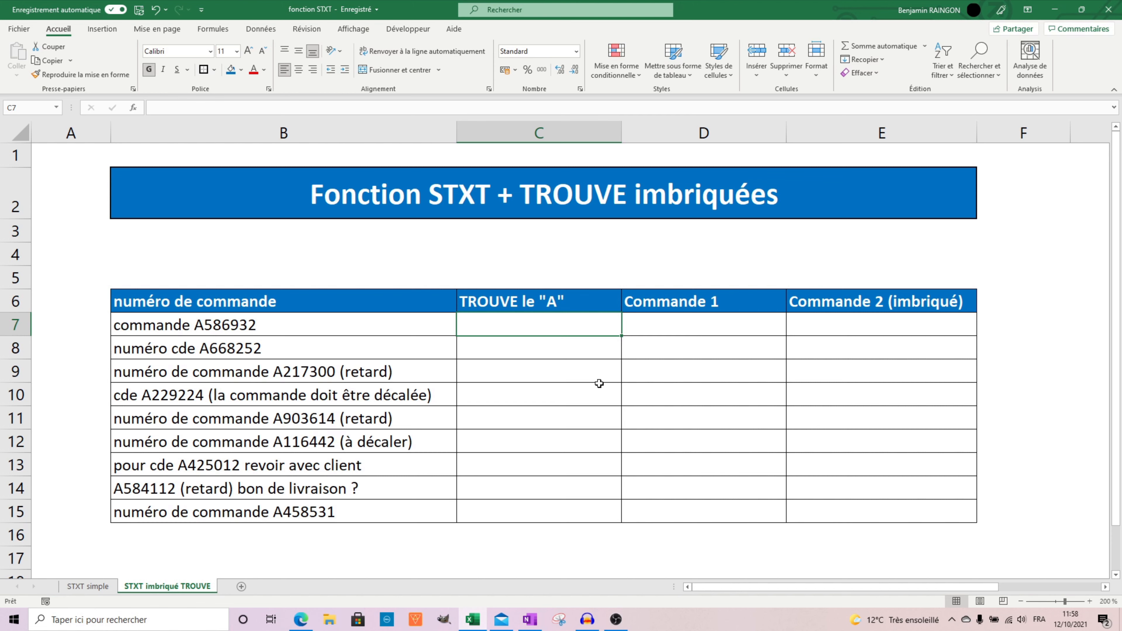
{"action": "left_click", "coordinate": [596, 303]}
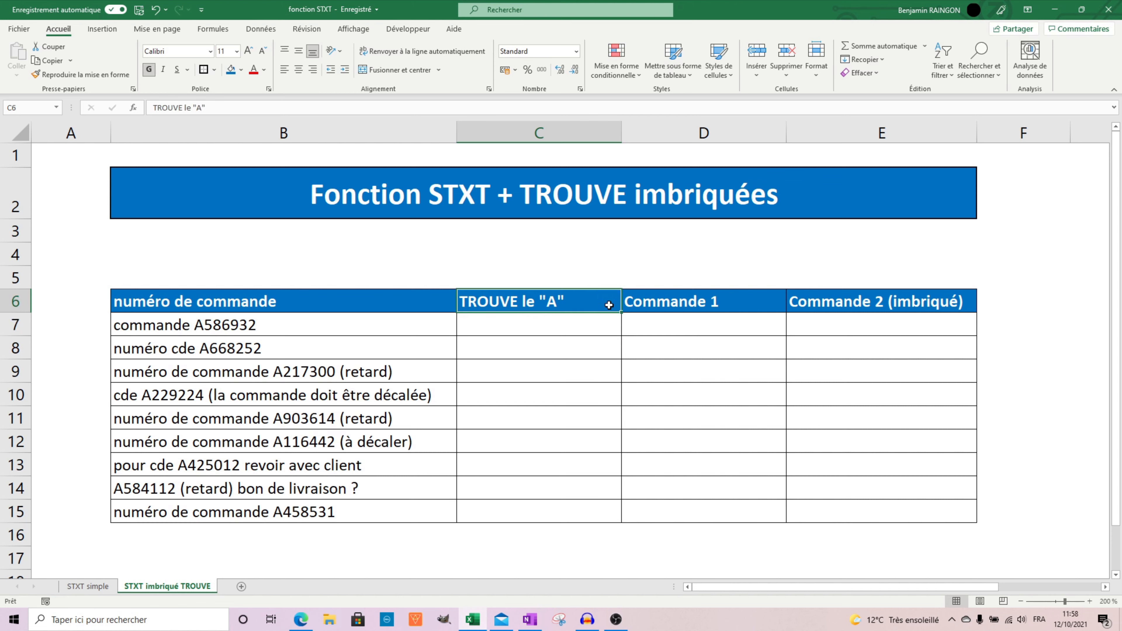
{"action": "left_click", "coordinate": [744, 302]}
{"action": "left_click", "coordinate": [869, 306]}
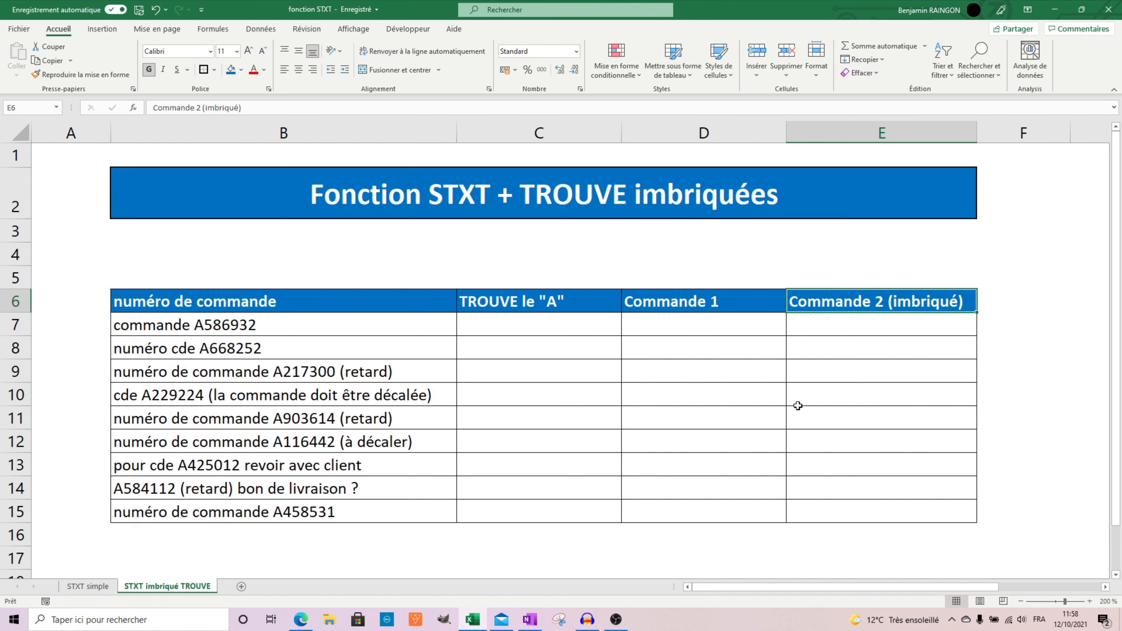
{"action": "left_click", "coordinate": [595, 335]}
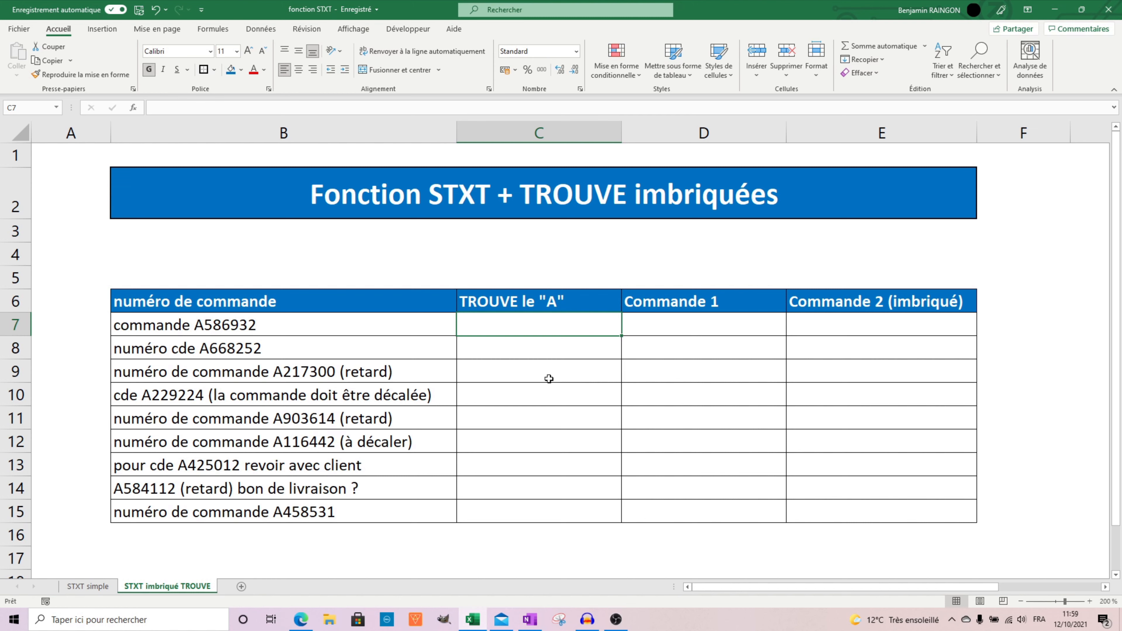
Compare the lowercase "a" with the capital "A" in the order text of B7
{"action": "left_click", "coordinate": [223, 331]}
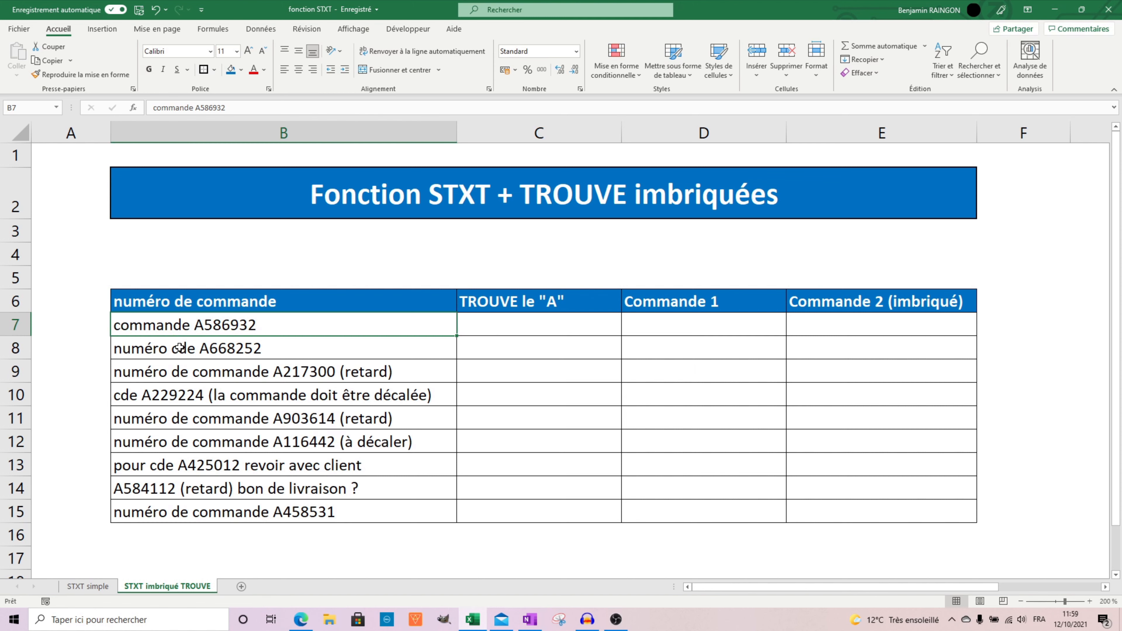
{"action": "double_click", "coordinate": [158, 328]}
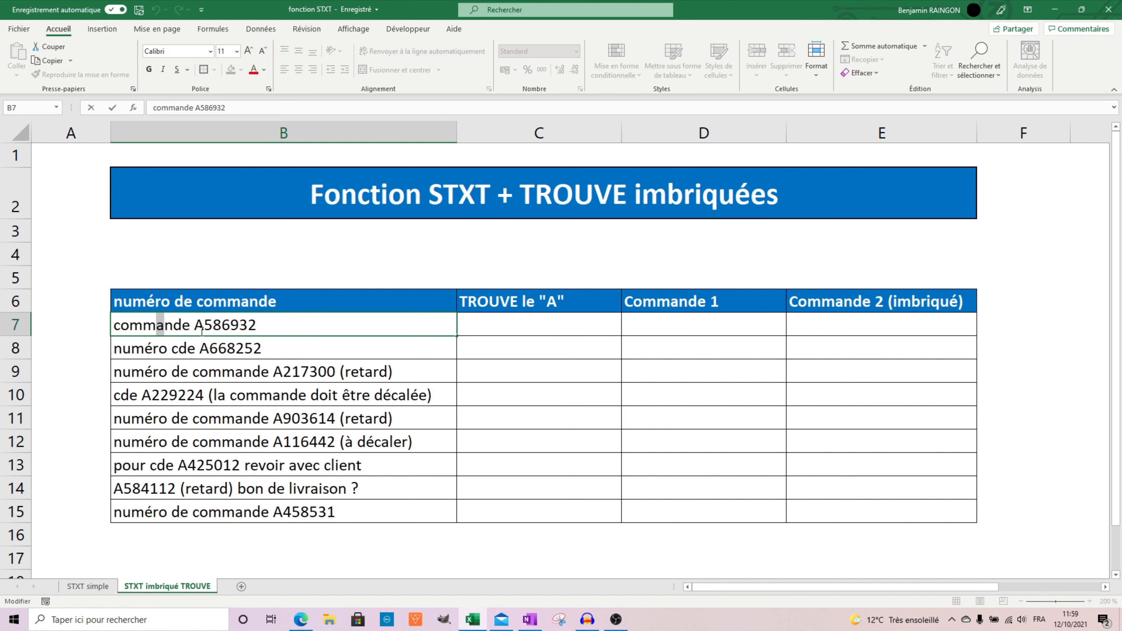
{"action": "left_click_drag", "start_coordinate": [204, 330], "coordinate": [194, 330]}
Enter =TROUVE("A";B7;1) in C7 to locate the capital A, and fill the formula down to C15
{"action": "left_click", "coordinate": [509, 322]}
{"action": "type", "text": "=t"}
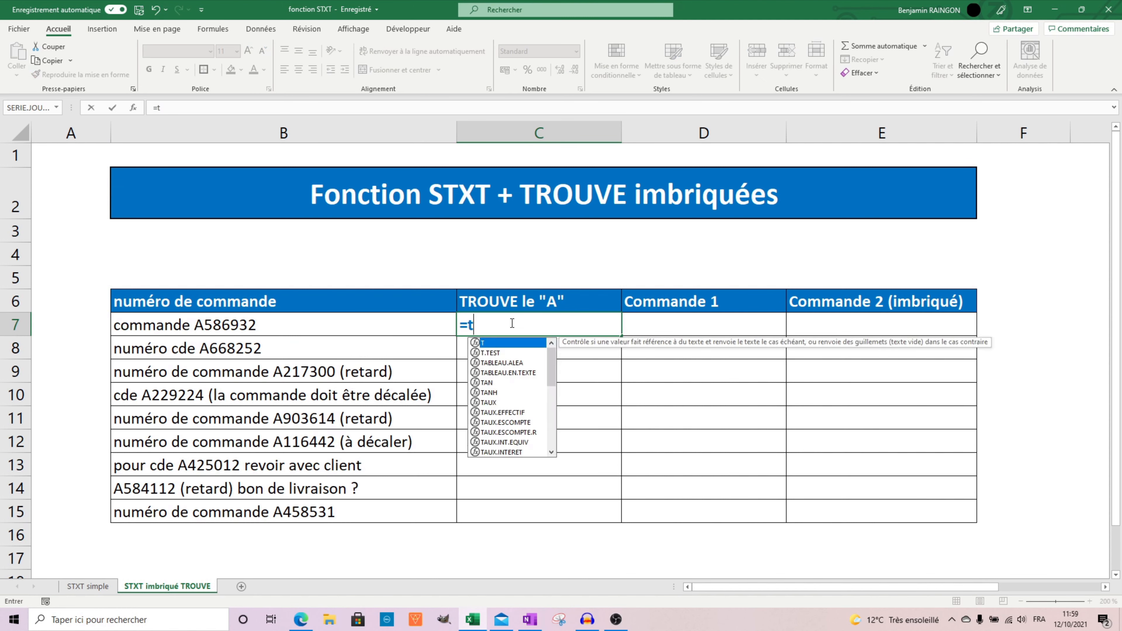
{"action": "type", "text": "rouve(\"A"}
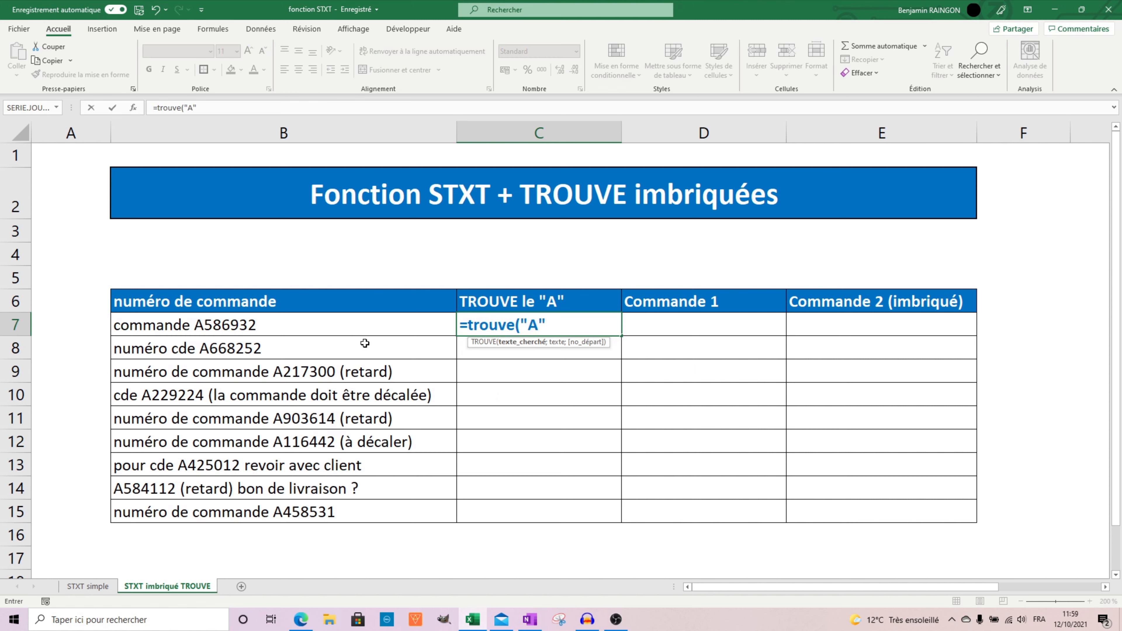
{"action": "type", "text": ";"}
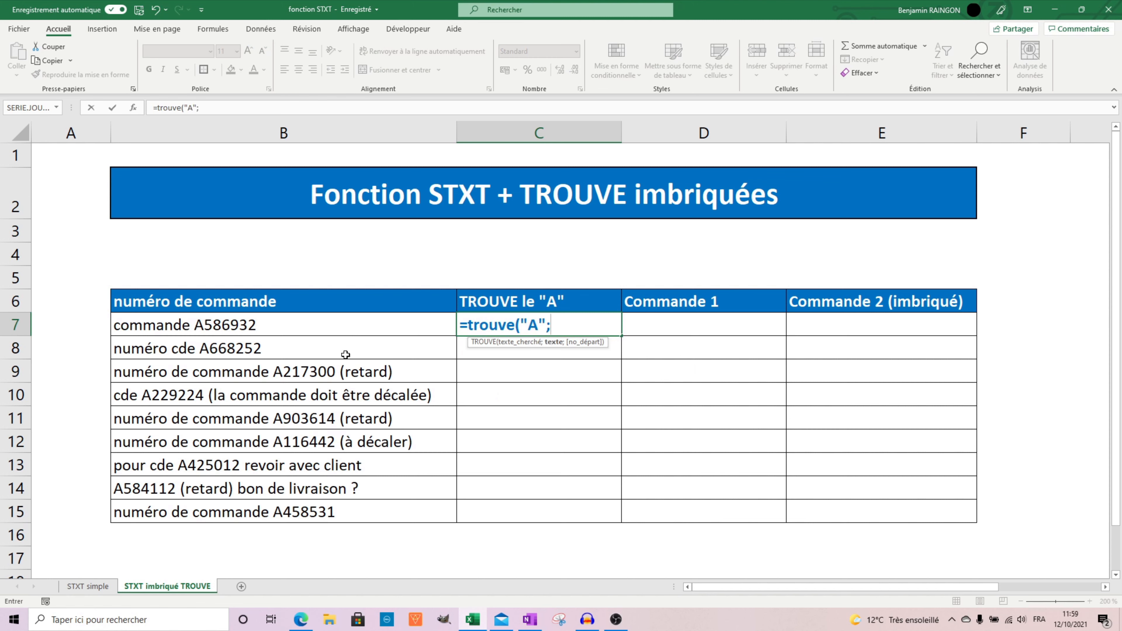
{"action": "left_click", "coordinate": [295, 326]}
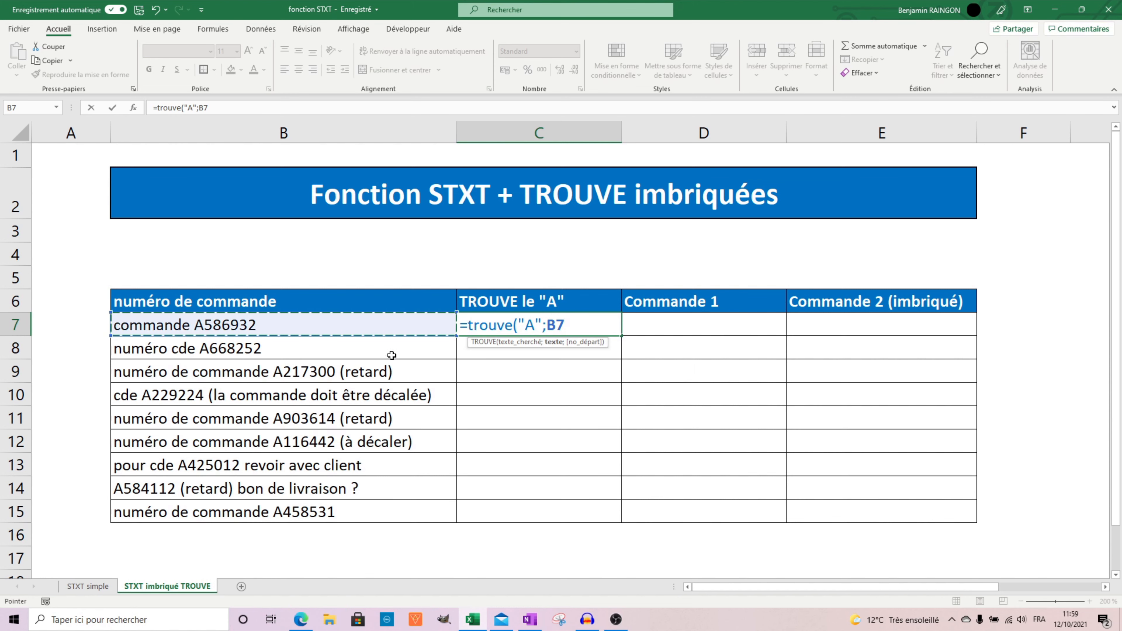
{"action": "type", "text": ";"}
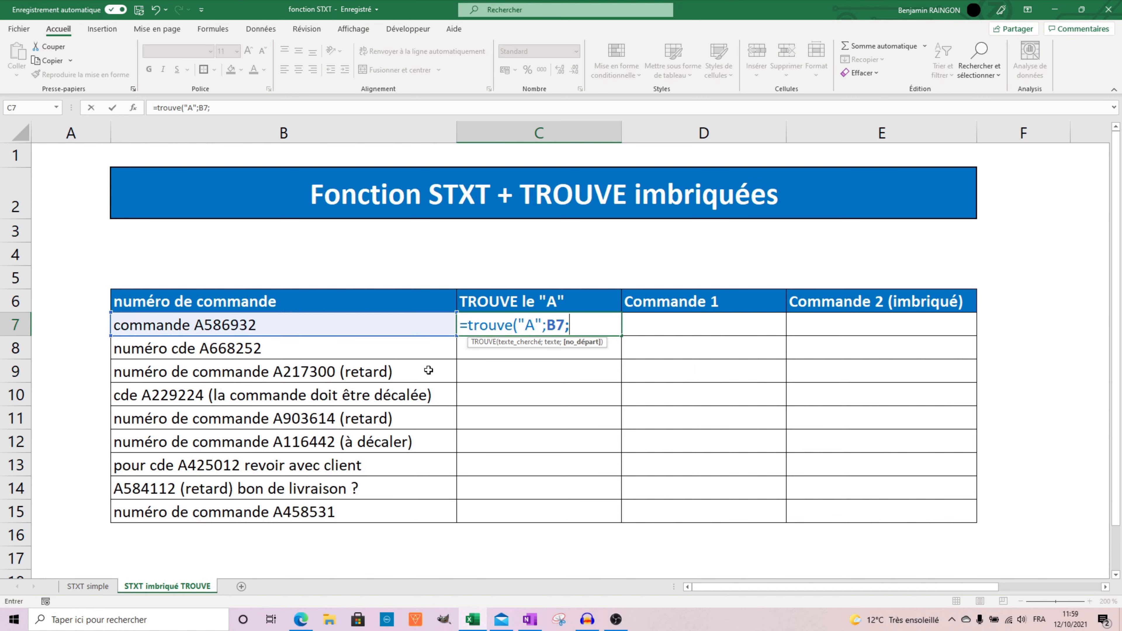
{"action": "type", "text": "1)"}
{"action": "key", "text": "Return"}
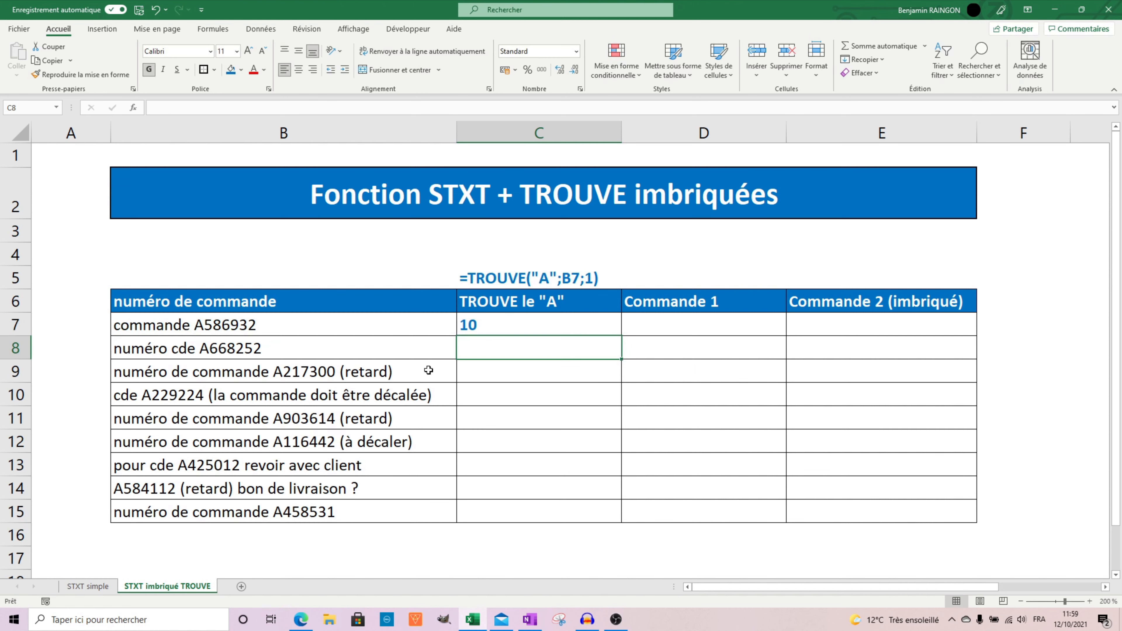
{"action": "left_click", "coordinate": [604, 322]}
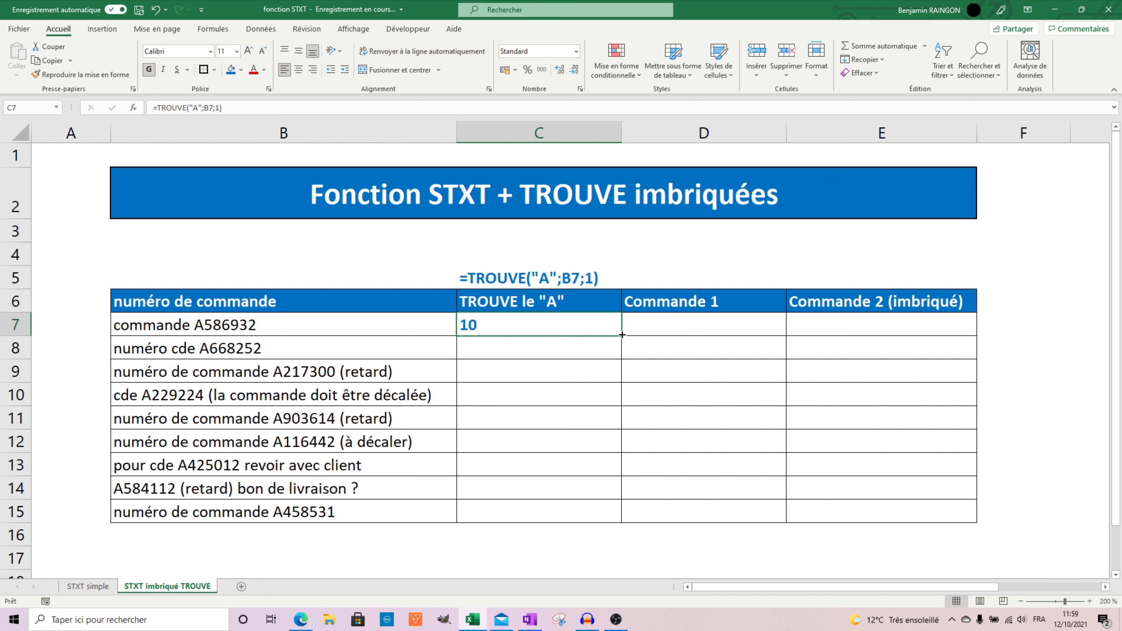
{"action": "double_click", "coordinate": [621, 336]}
Enter =STXT(B7;C7;7) in D7 to extract the order number, and fill the formula down to D15
{"action": "key", "text": "Right"}
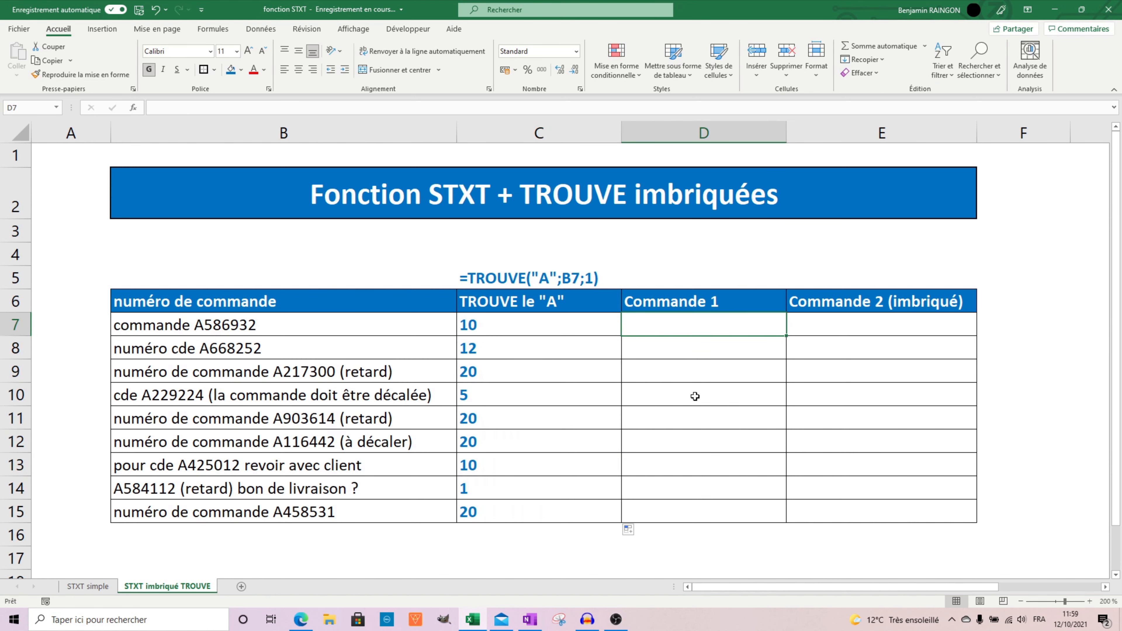
{"action": "type", "text": "=stxt("}
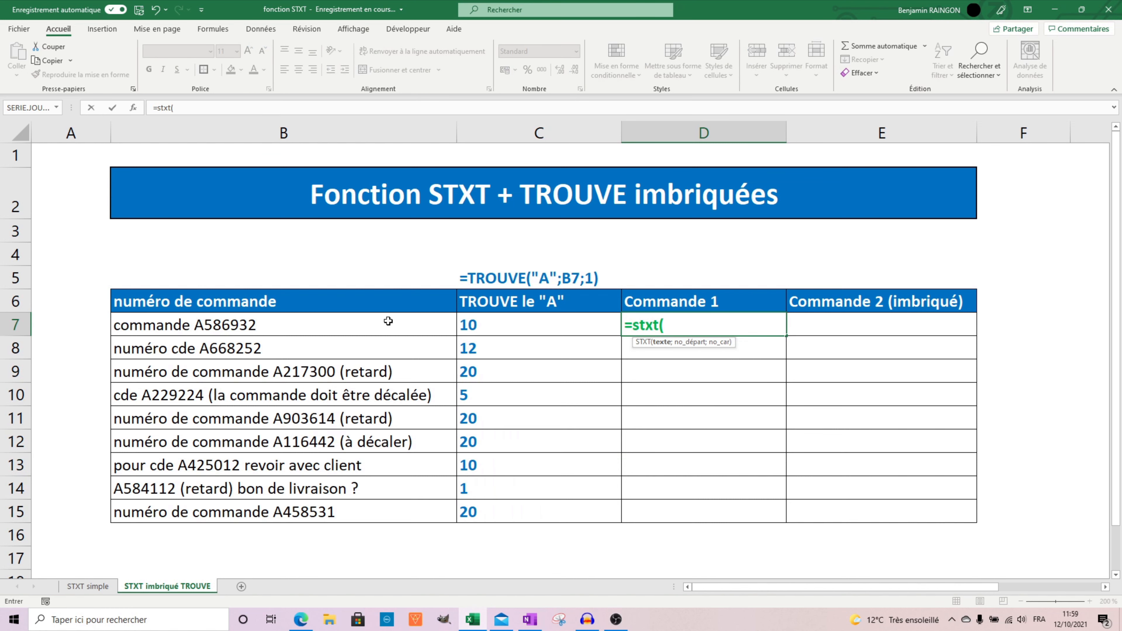
{"action": "left_click", "coordinate": [353, 327]}
{"action": "type", "text": ";"}
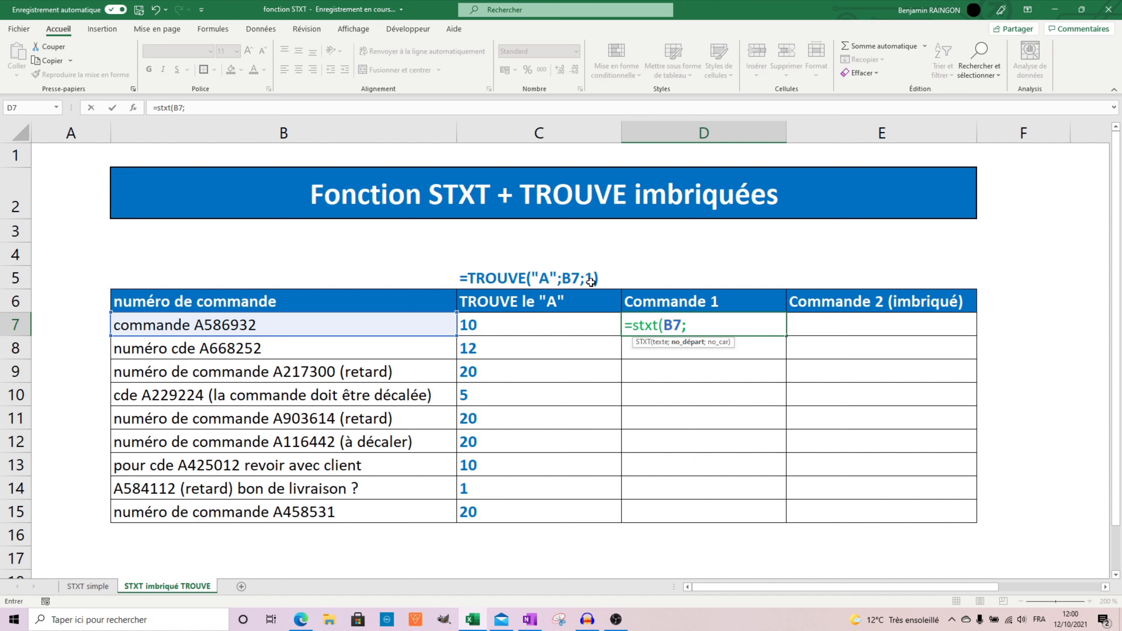
{"action": "left_click", "coordinate": [509, 319]}
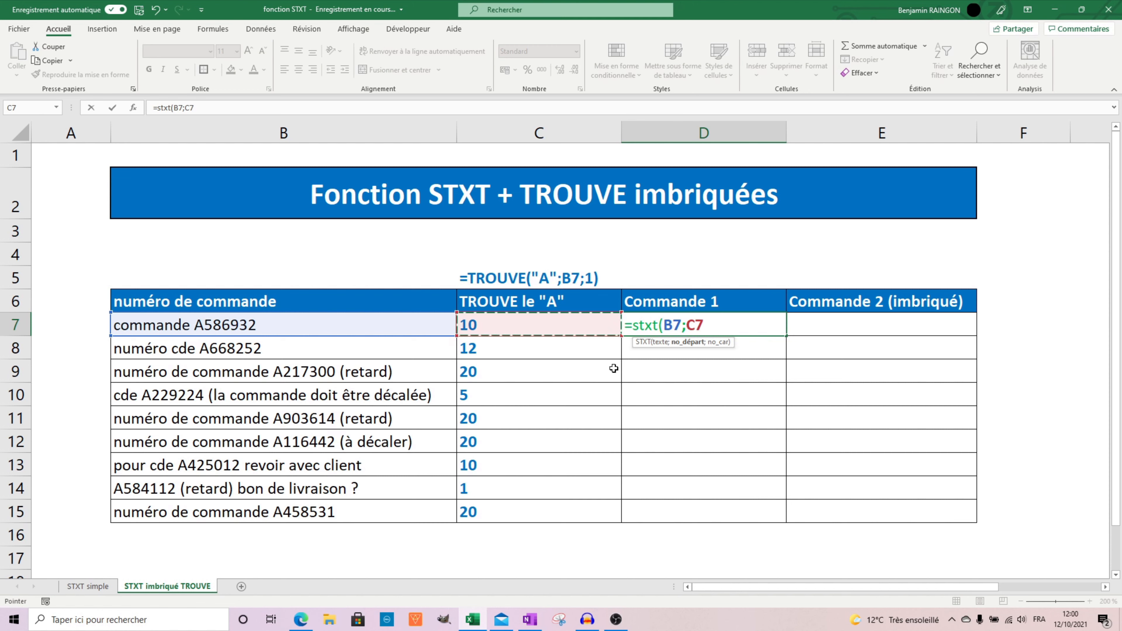
{"action": "type", "text": ";"}
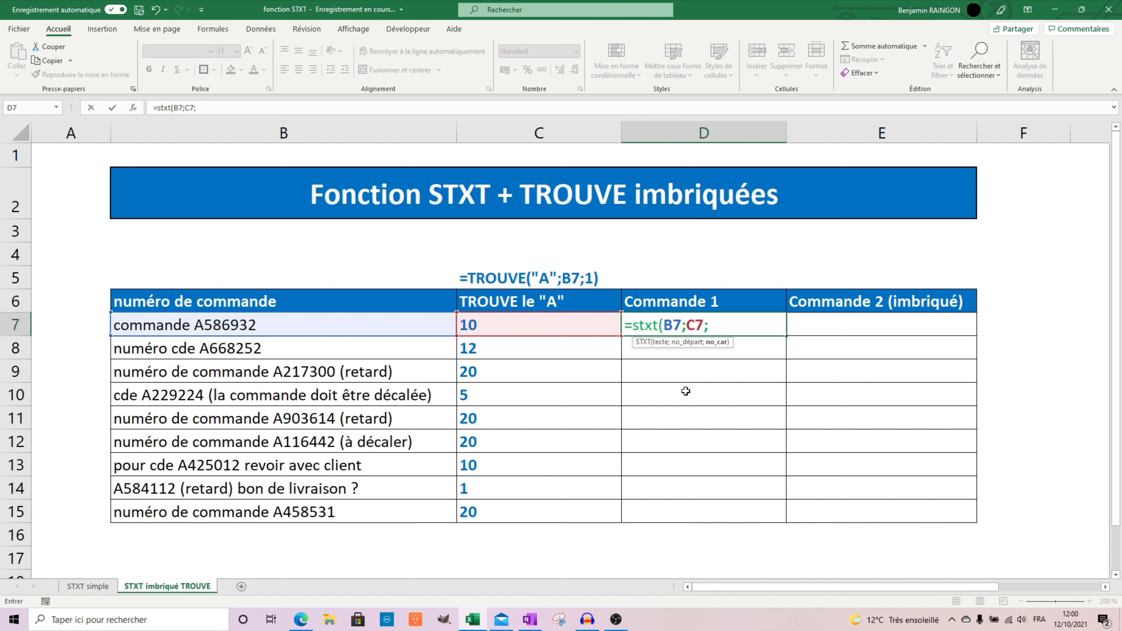
{"action": "type", "text": "7)"}
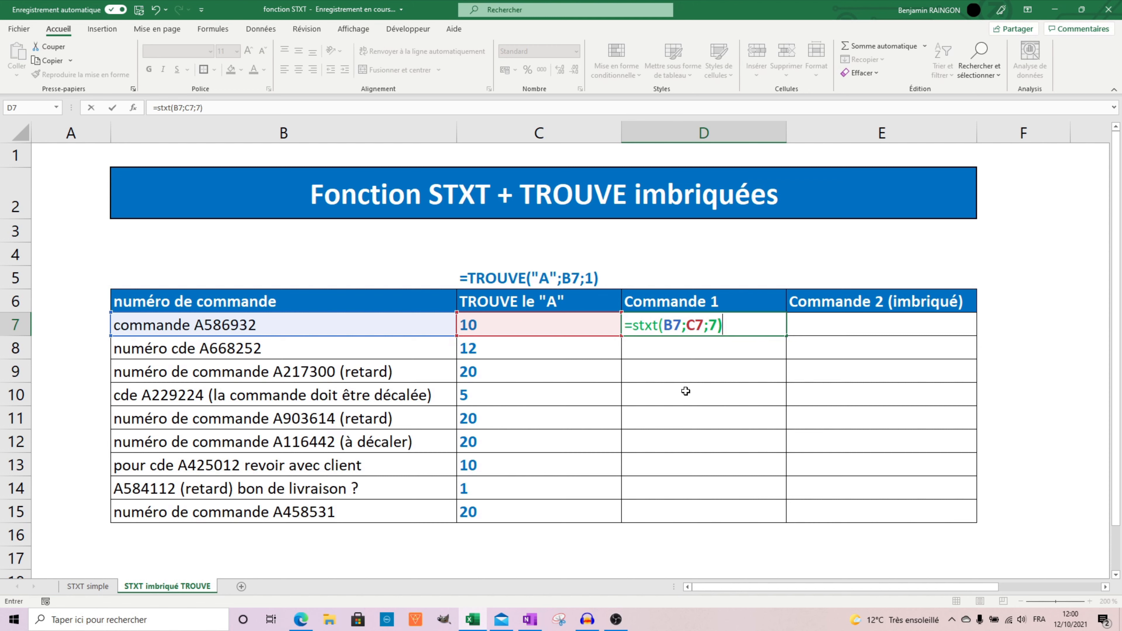
{"action": "key", "text": "Return"}
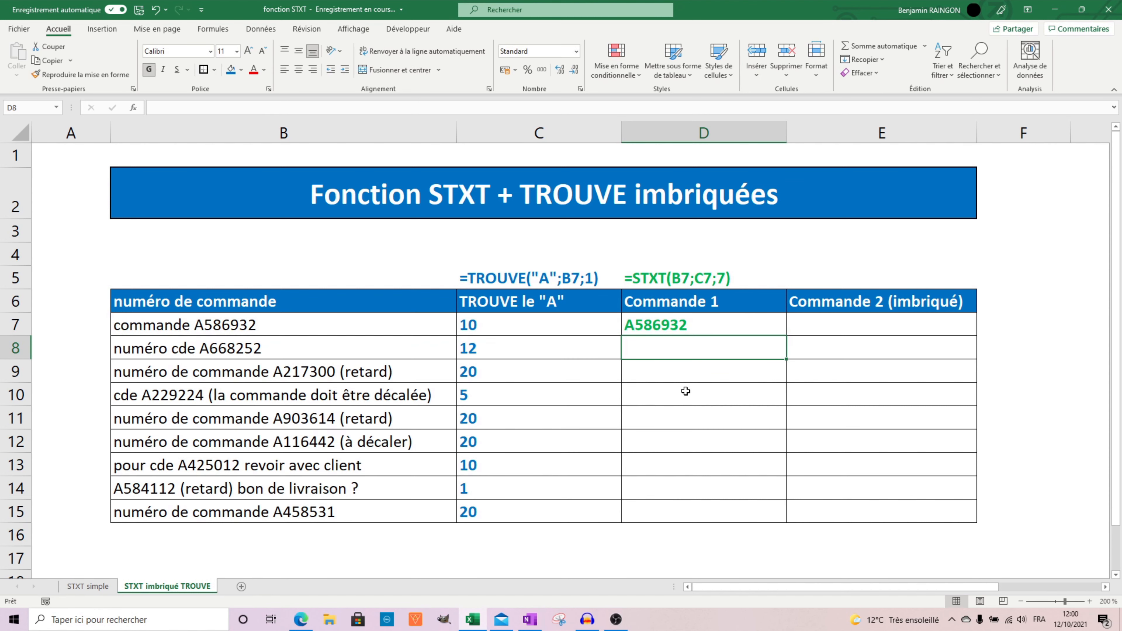
{"action": "left_click", "coordinate": [751, 327]}
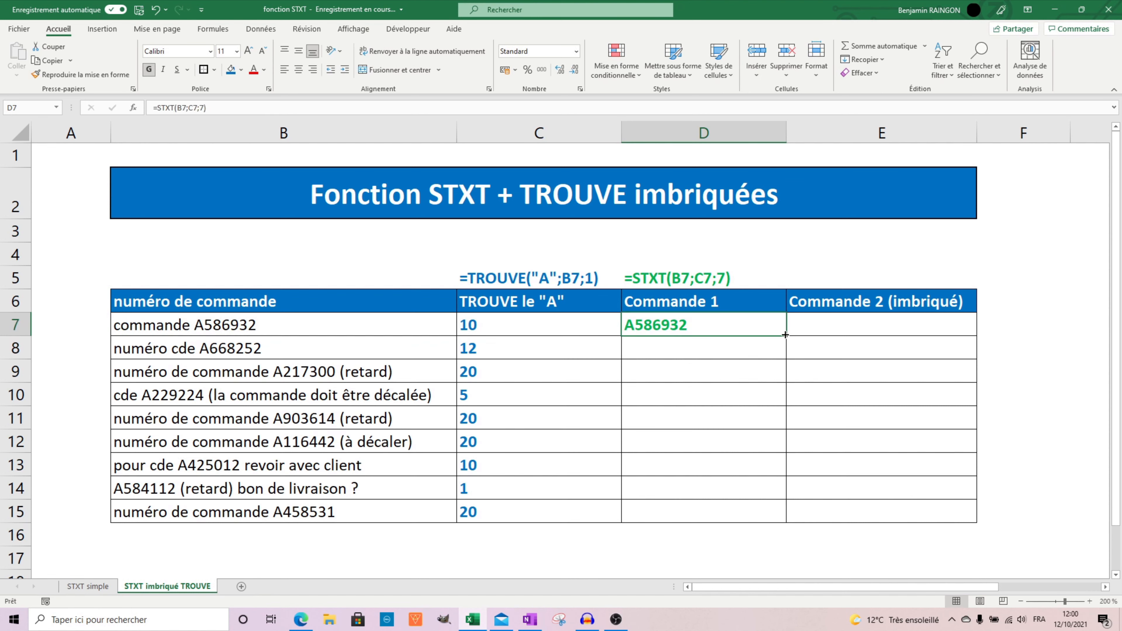
{"action": "left_click_drag", "start_coordinate": [786, 335], "coordinate": [789, 523]}
Enter the nested formula =STXT(B7;TROUVE("A";B7;1);7) in E7 to extract the order number without the helper column
{"action": "left_click", "coordinate": [802, 327]}
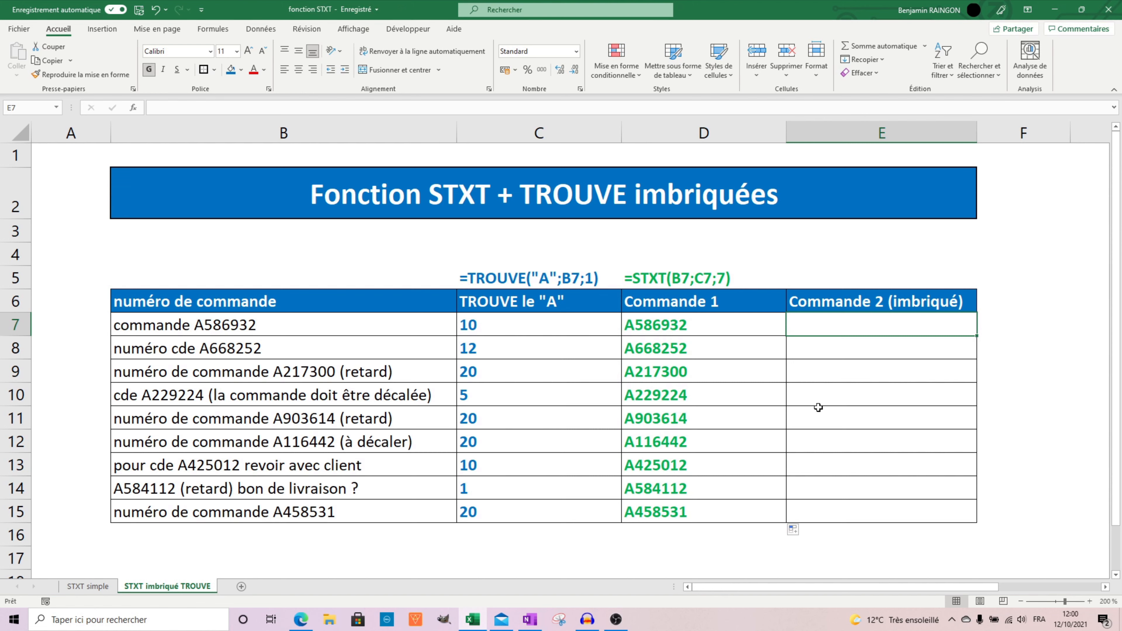
{"action": "type", "text": "=stxt("}
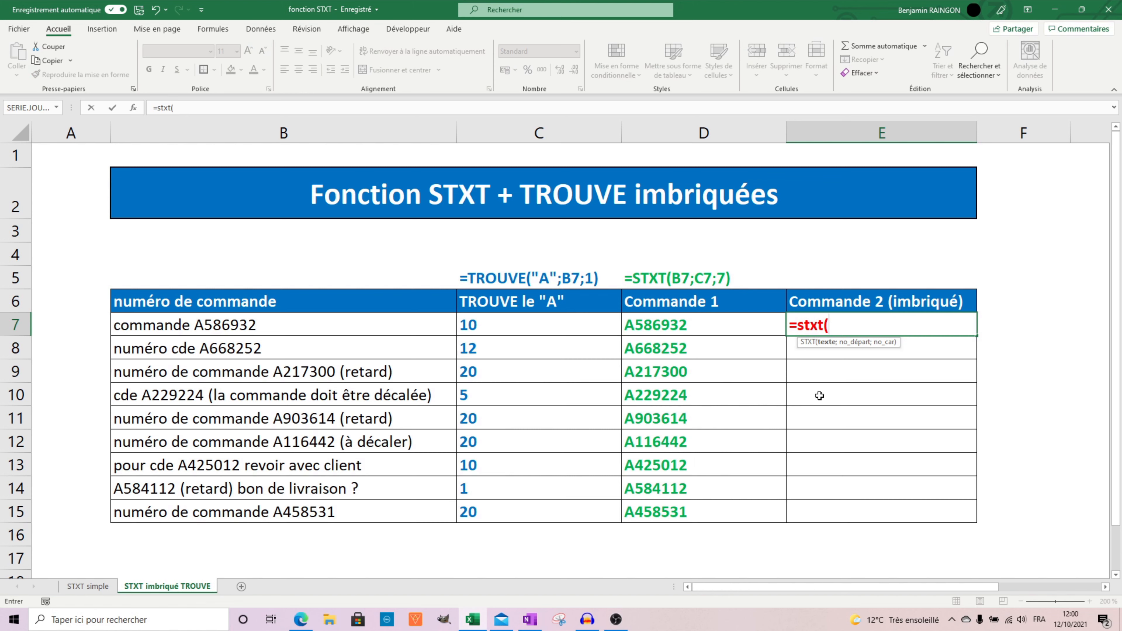
{"action": "left_click", "coordinate": [331, 326]}
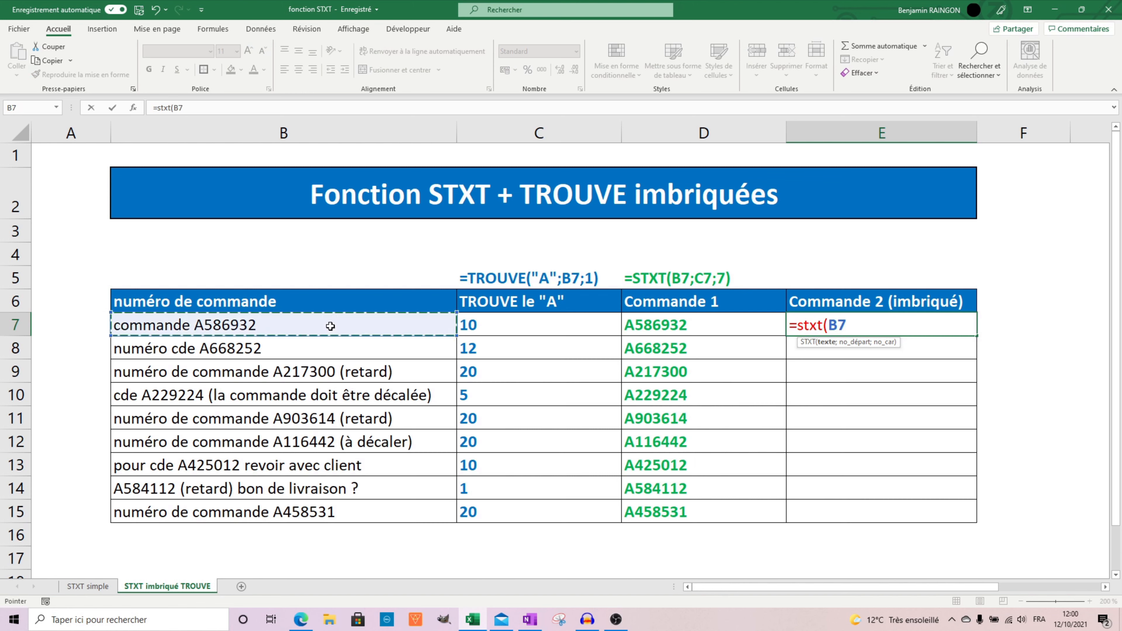
{"action": "type", "text": ";"}
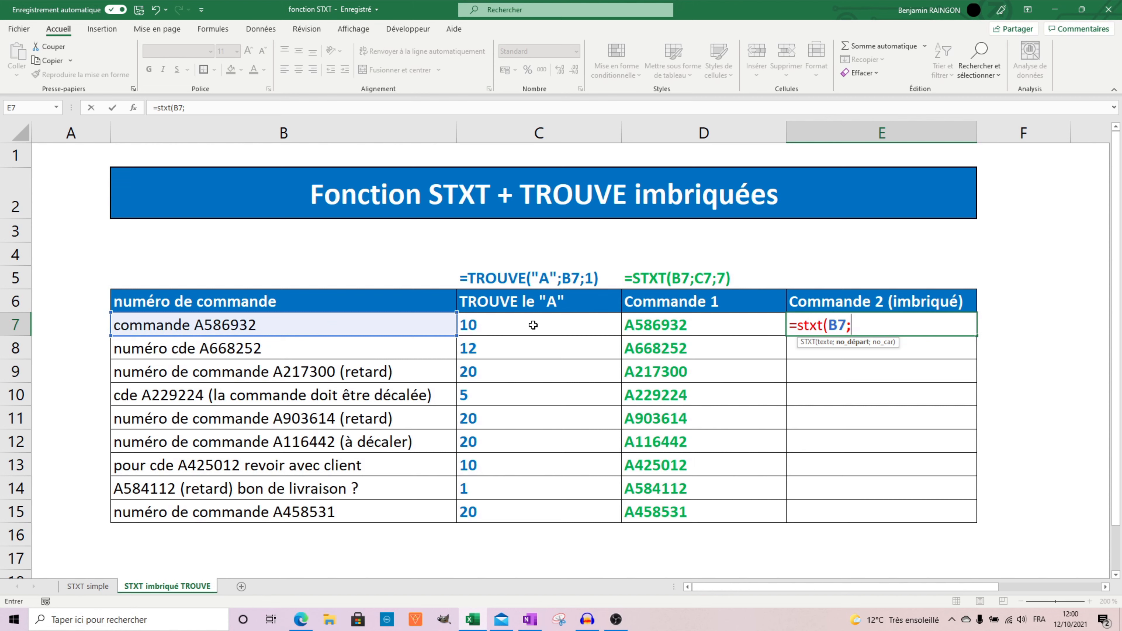
{"action": "type", "text": "trouve("}
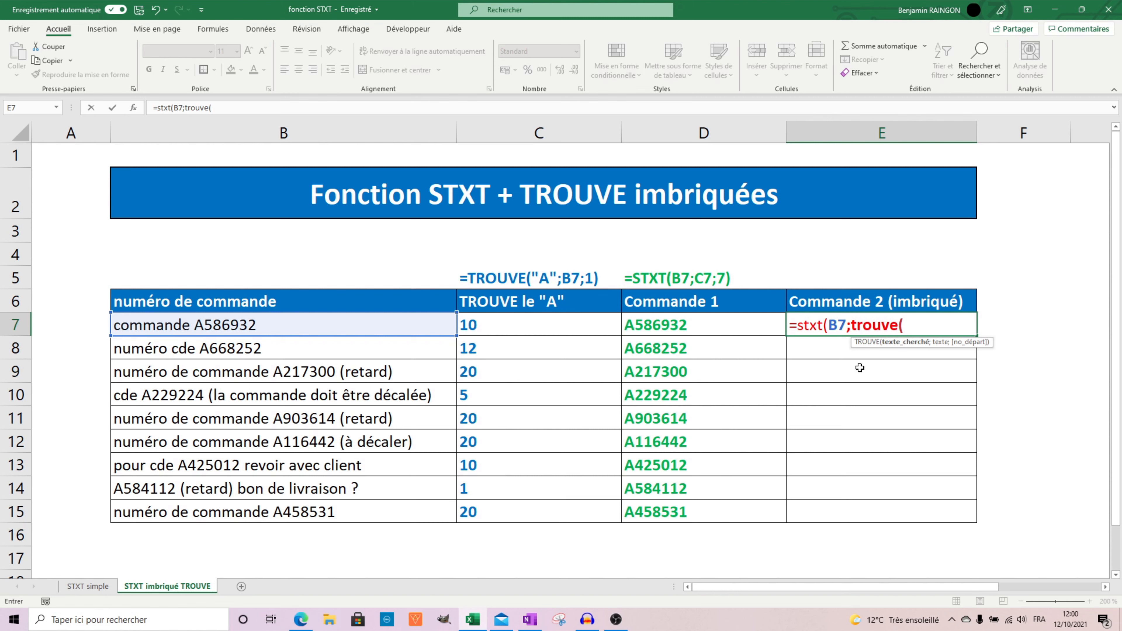
{"action": "type", "text": "\"A\";"}
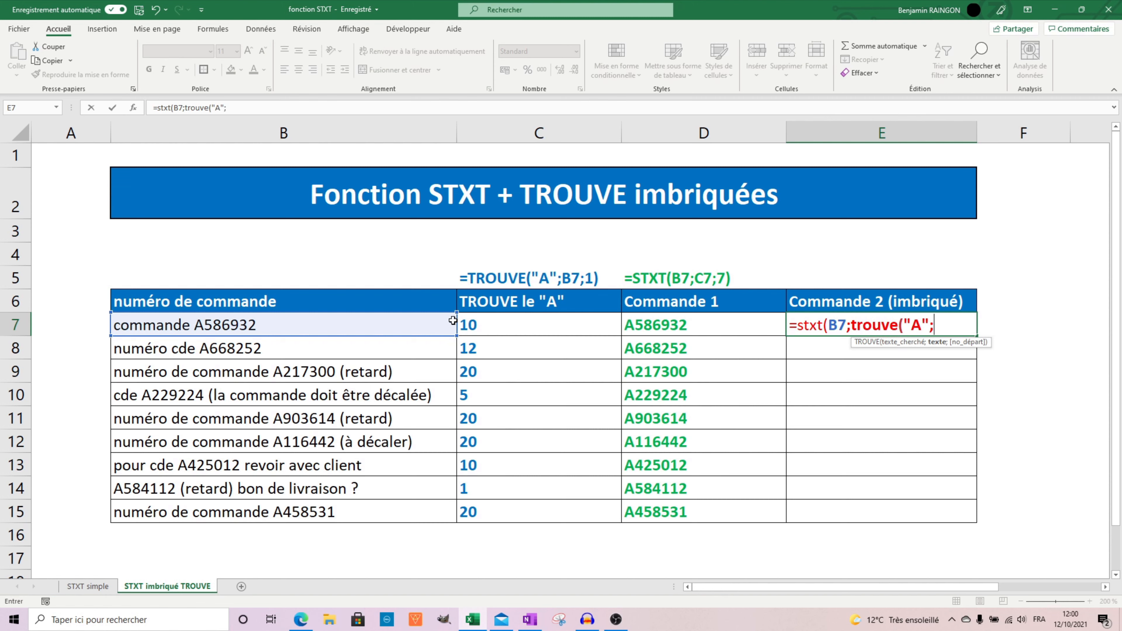
{"action": "left_click", "coordinate": [441, 322]}
{"action": "type", "text": ";1"}
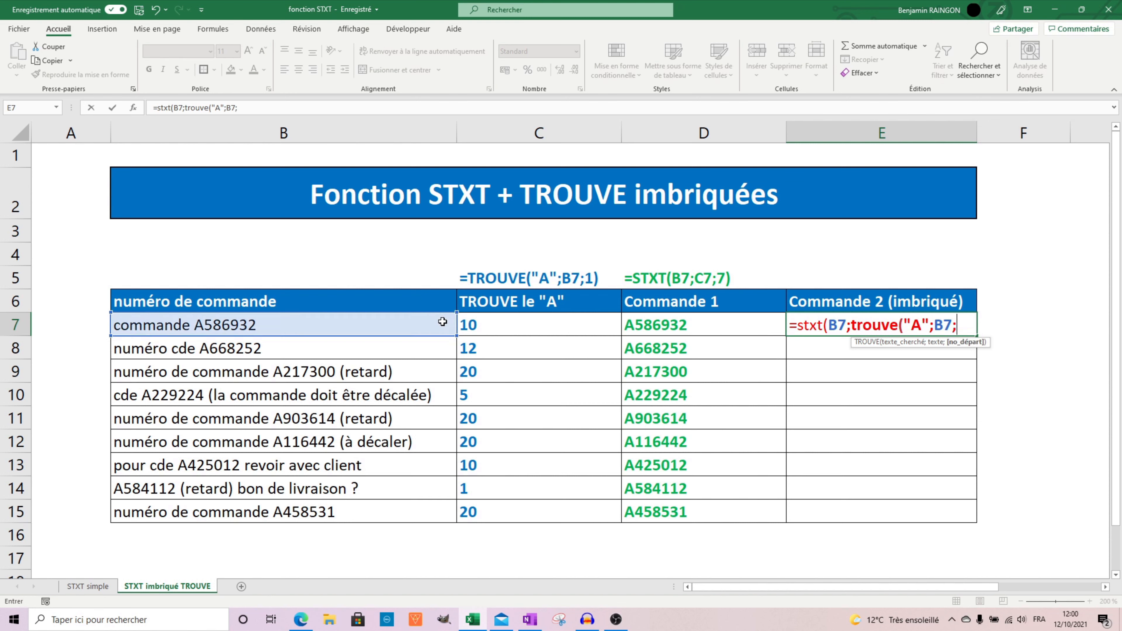
{"action": "type", "text": ")"}
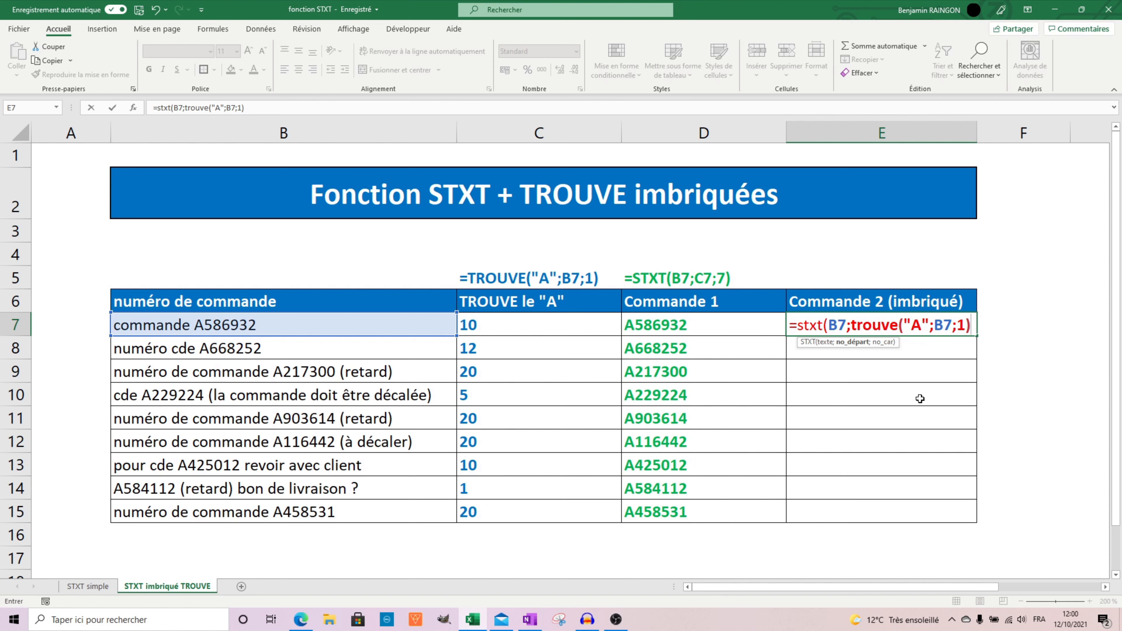
{"action": "type", "text": ";"}
{"action": "type", "text": "7)"}
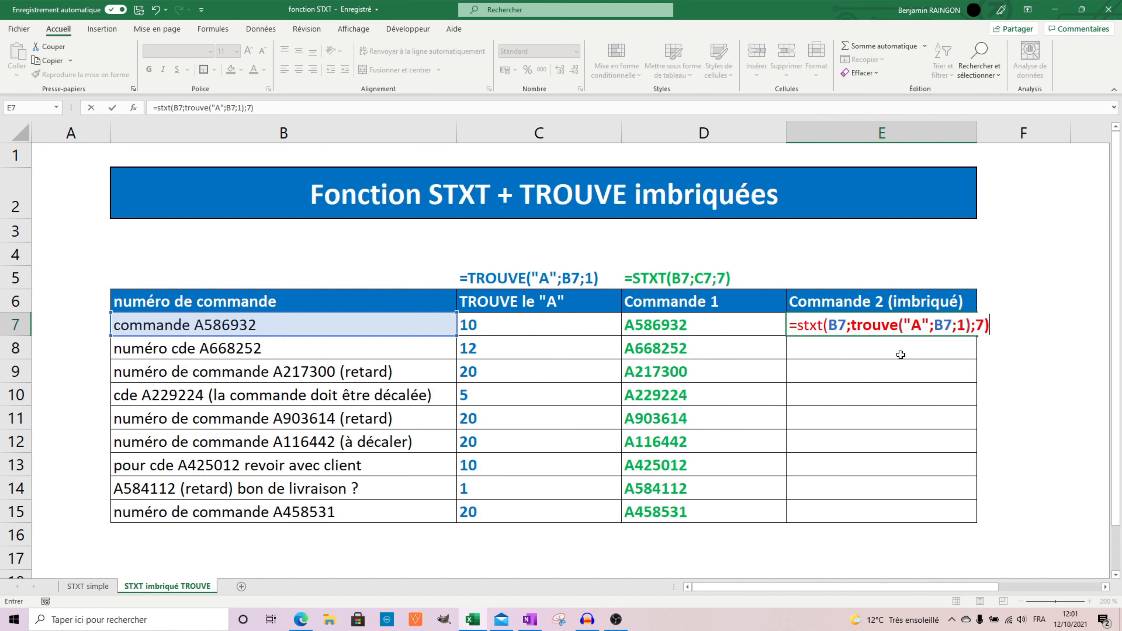
{"action": "key", "text": "Return"}
Fill the nested STXT and TROUVE formula from E7 down to E15 and deselect the range
{"action": "left_click", "coordinate": [945, 331]}
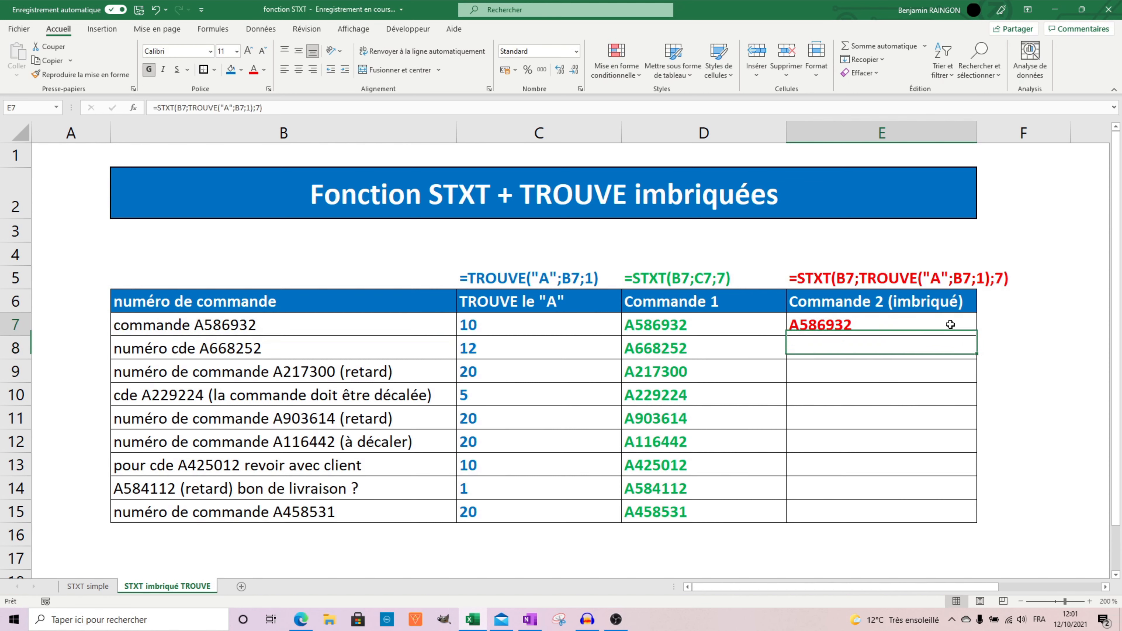
{"action": "double_click", "coordinate": [978, 337]}
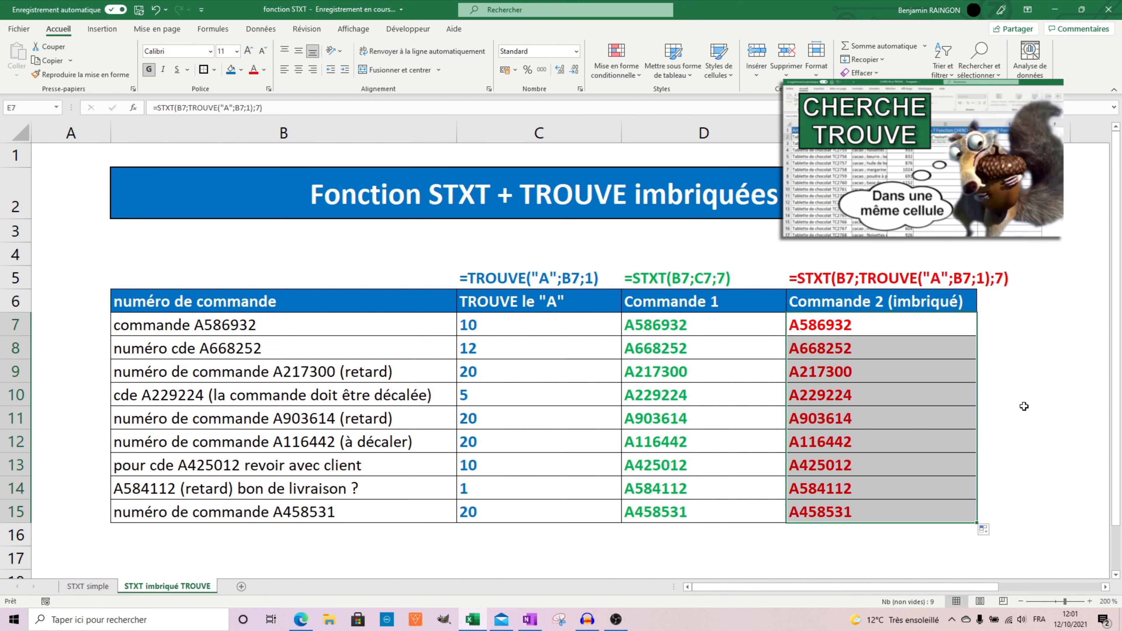
{"action": "left_click", "coordinate": [1030, 391]}
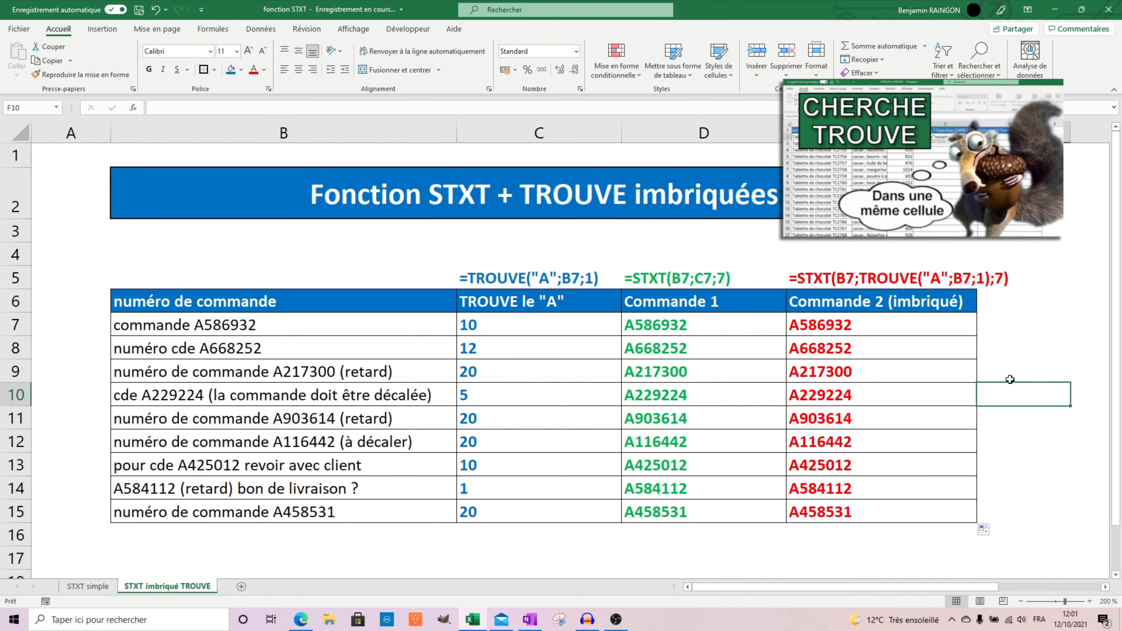